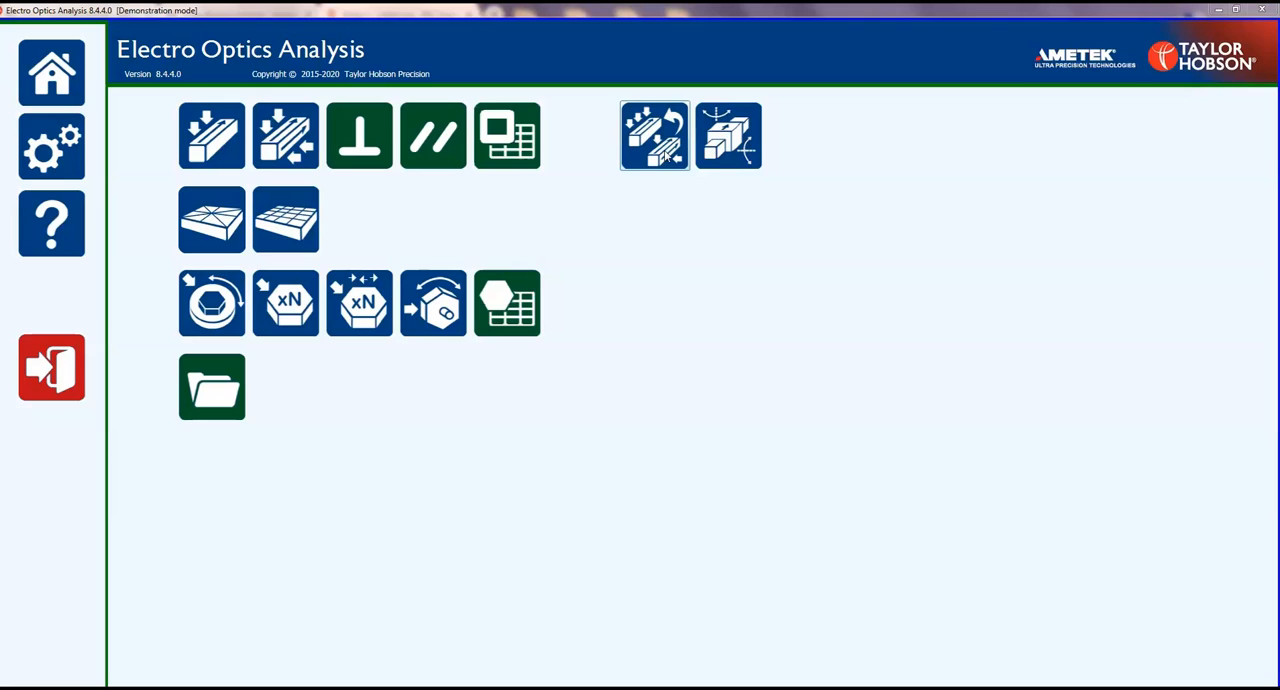
Open the Measure twist function and accept the existing keyboard-entry configuration to start the measurement.
left_click(665, 166)
left_click(685, 253)
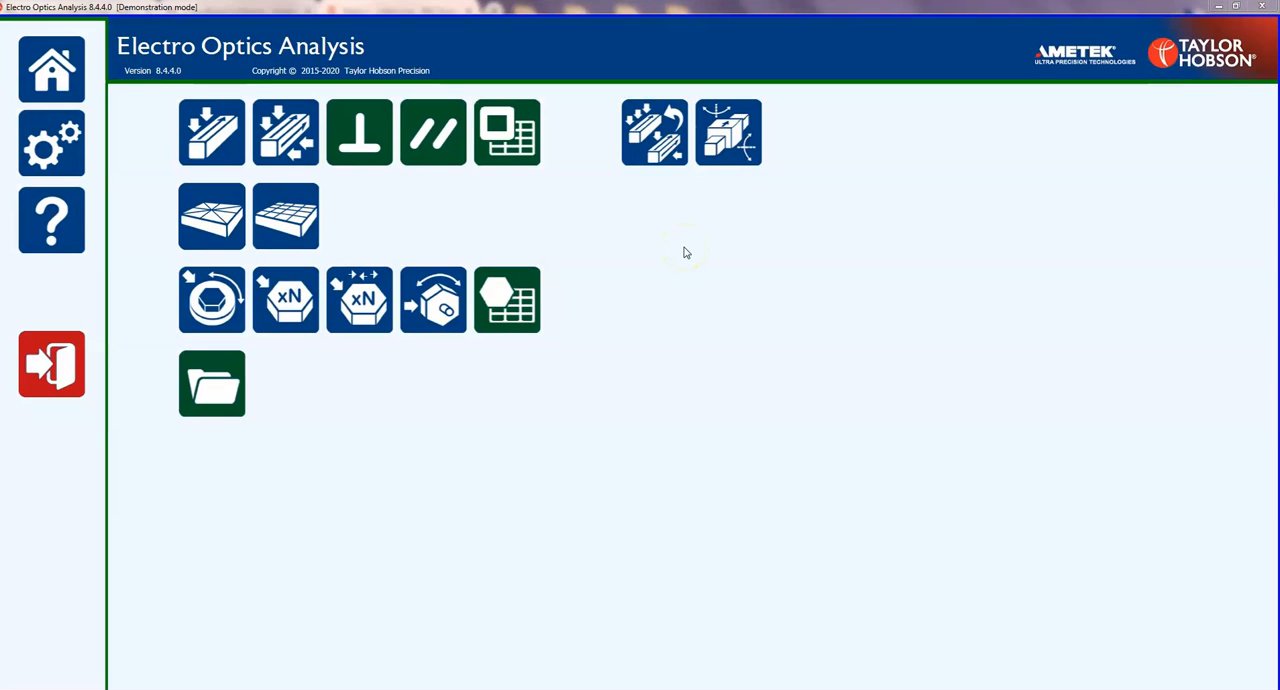
left_click(655, 132)
left_click(591, 403)
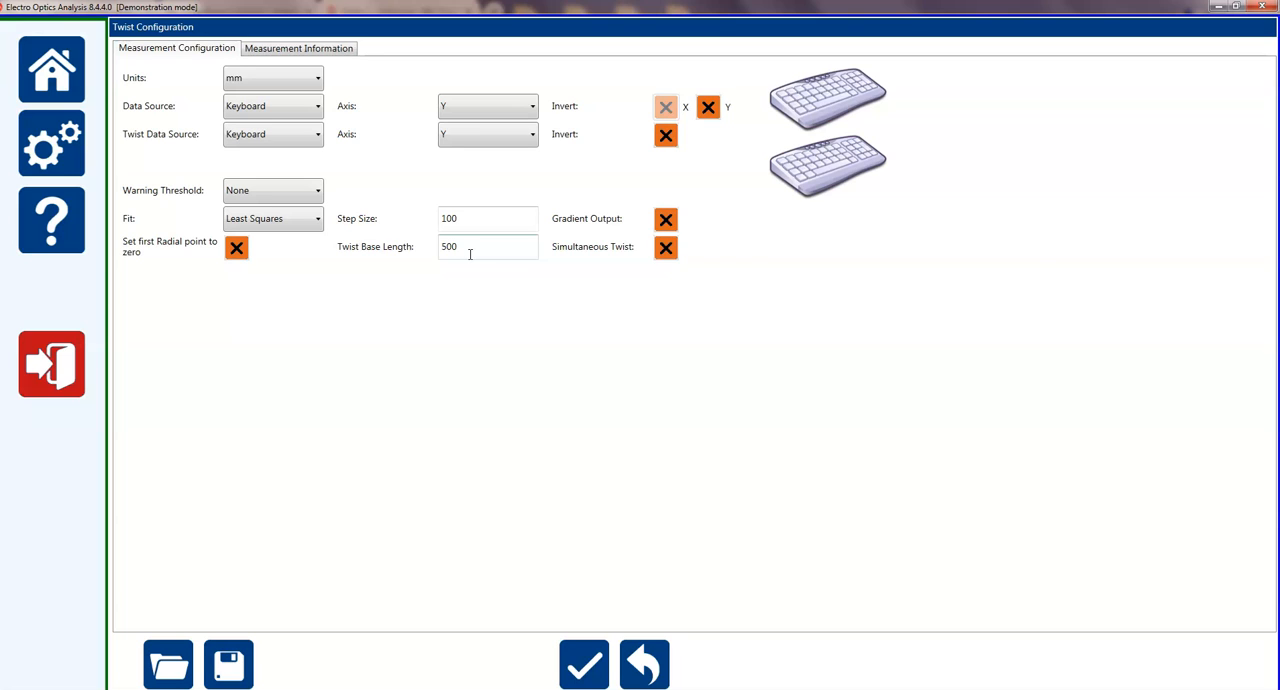
left_click(588, 666)
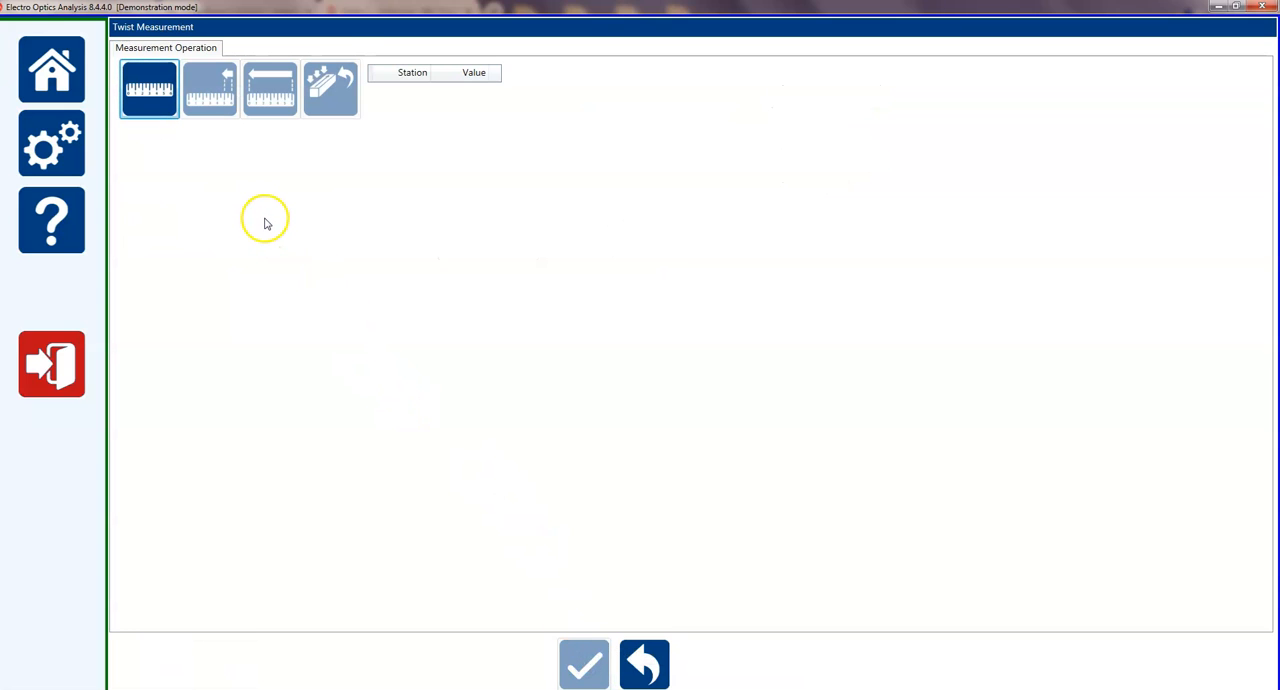
Record four Y straightness readings for the twist measurement: 56, 78, 98 and 34.
left_click(150, 92)
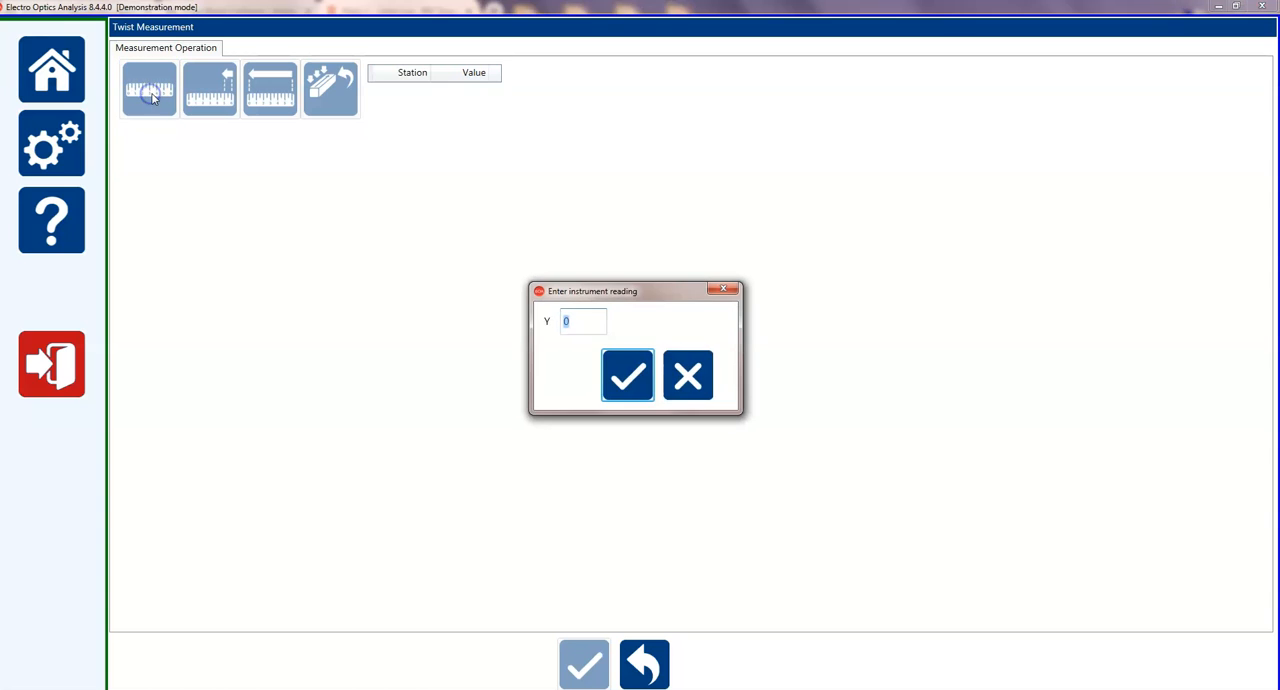
type("56")
key("Return")
left_click(130, 90)
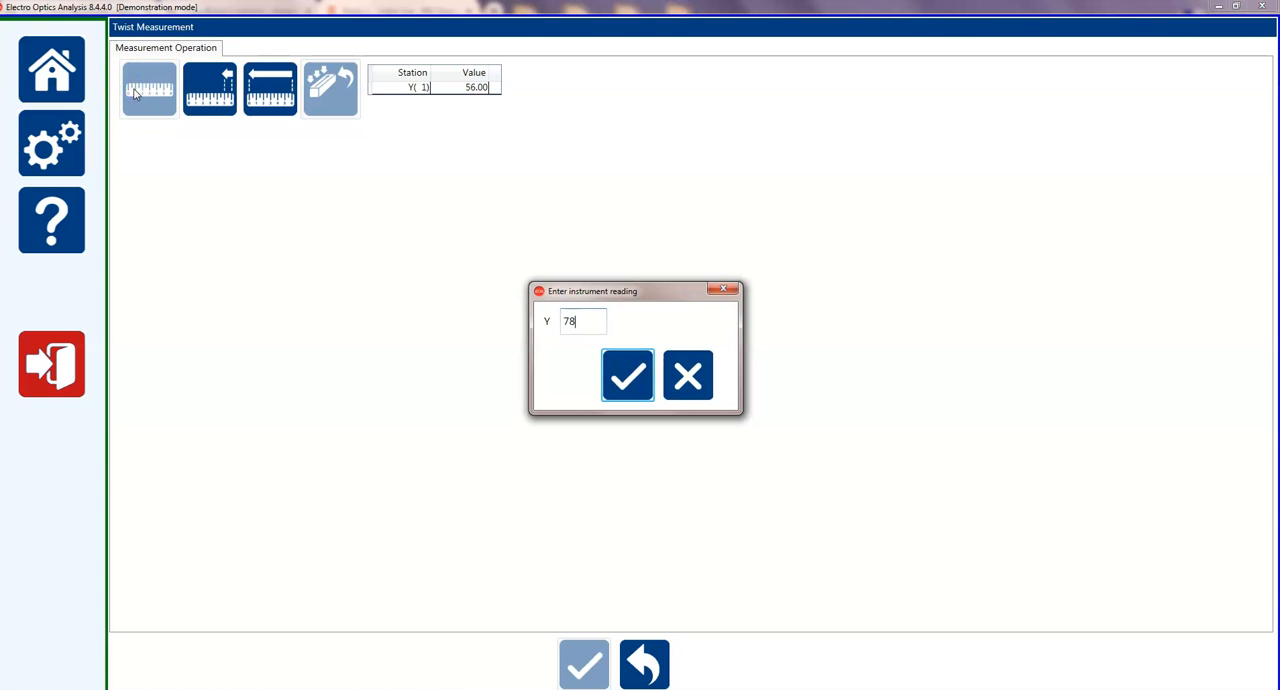
left_click(628, 375)
left_click(168, 108)
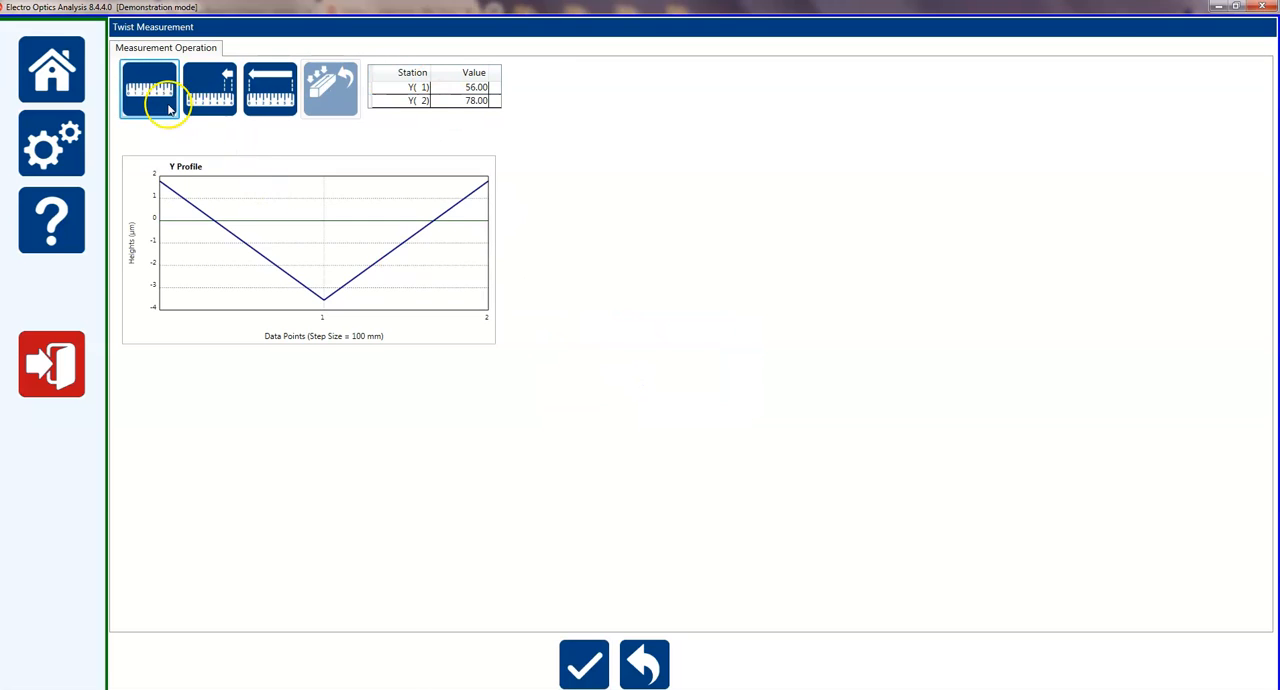
type("98")
key("Return")
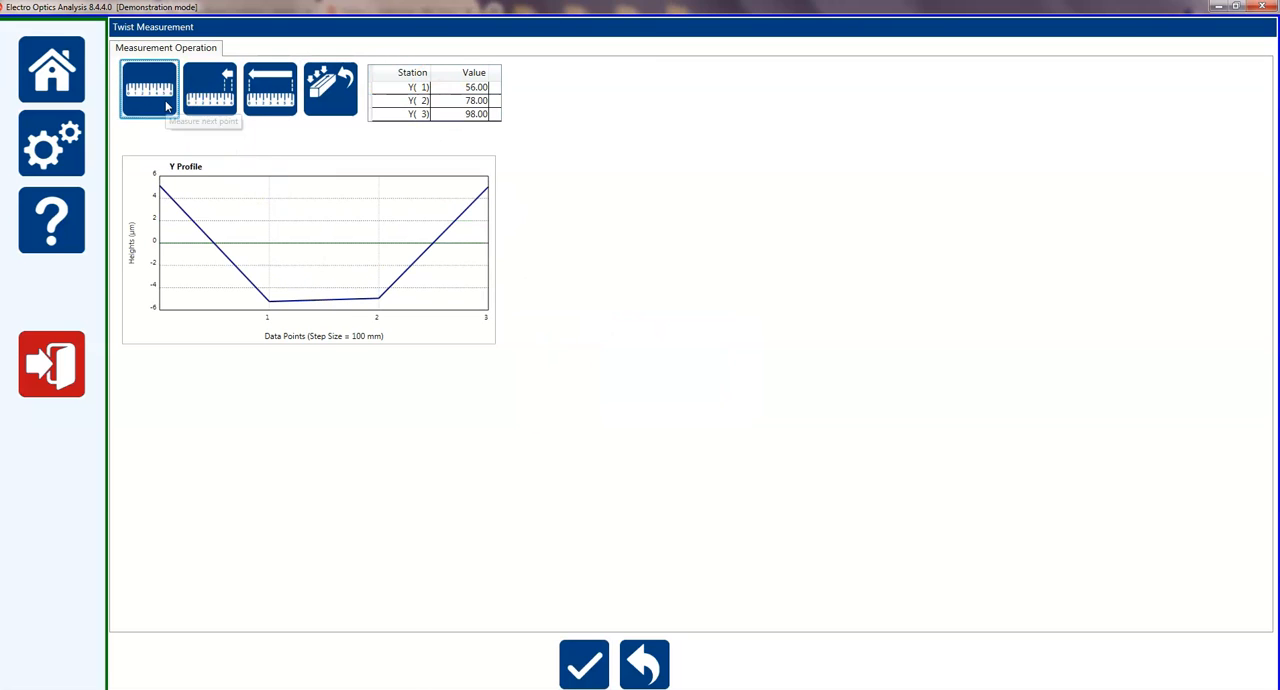
left_click(168, 104)
type("34")
key("Return")
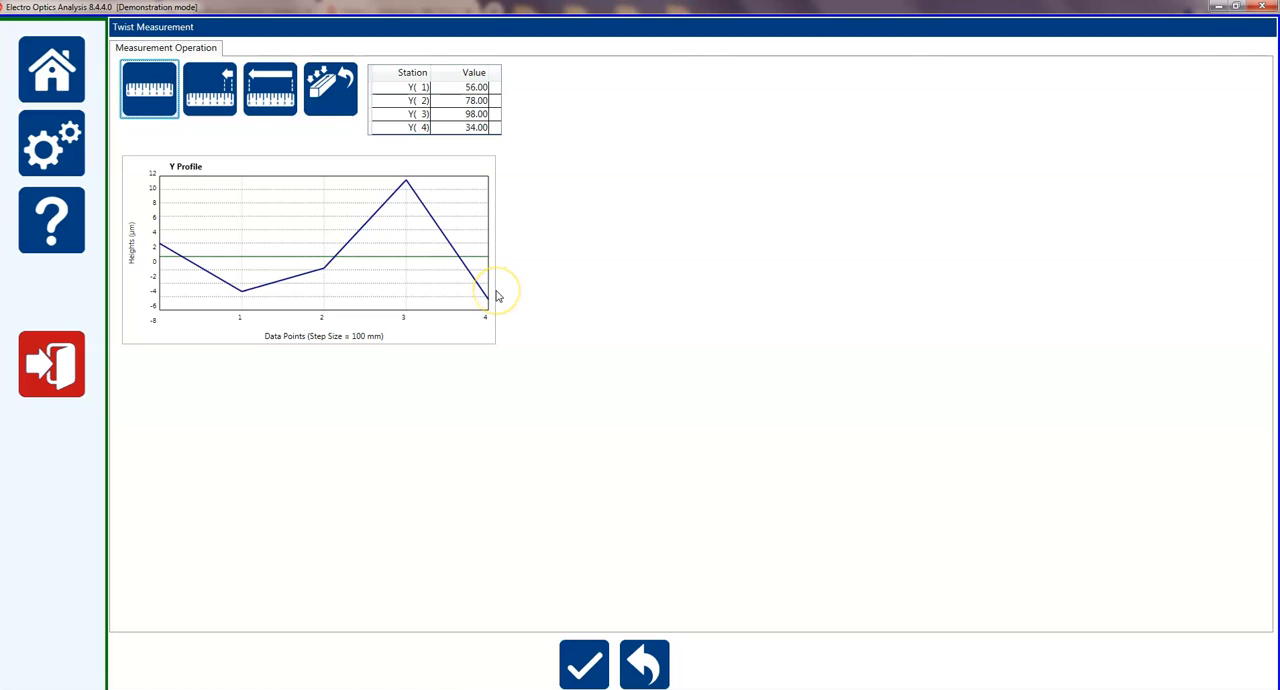
Start the radial measurements and record five R readings: 67, 54, 87, 78 and 56.
left_click(331, 92)
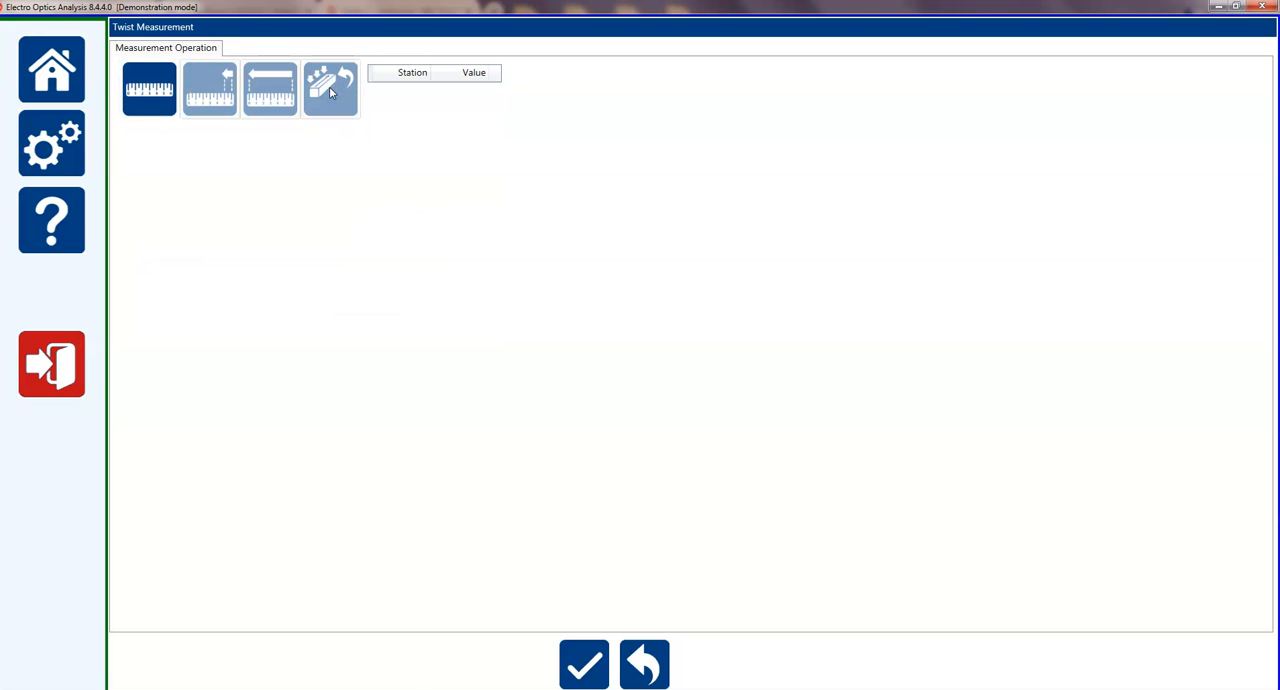
left_click(165, 85)
type("67")
key("Return")
left_click(165, 85)
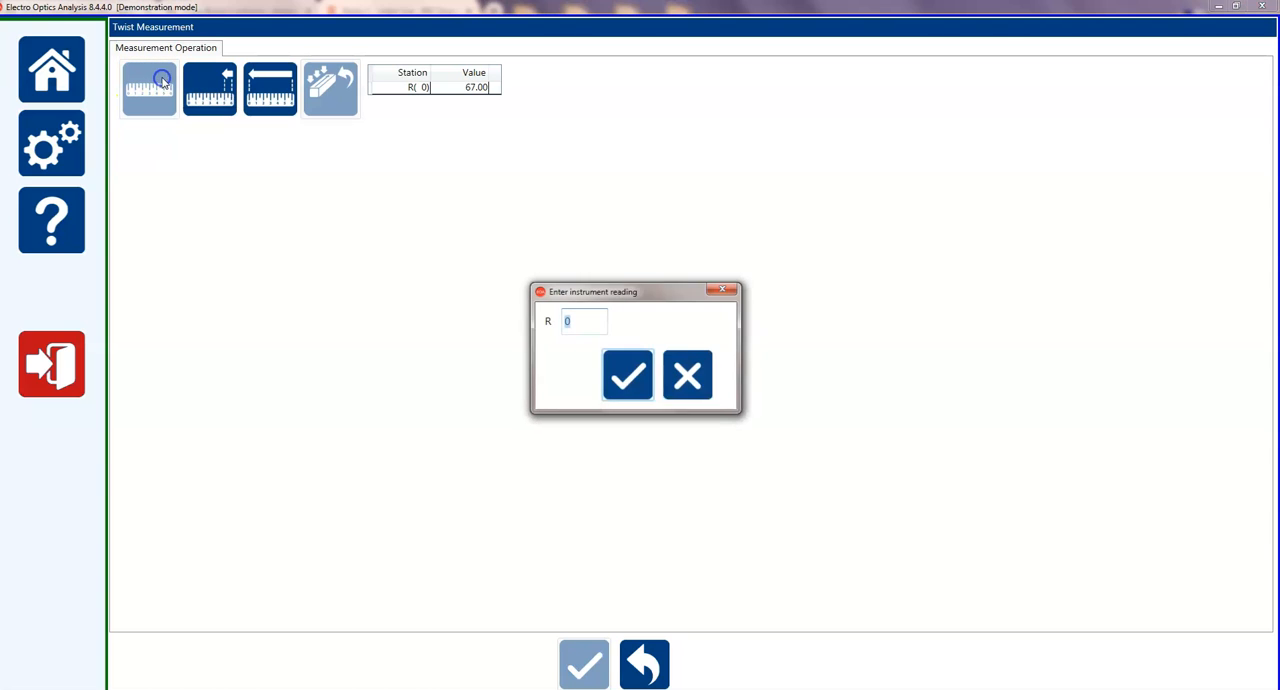
type("54")
key("Return")
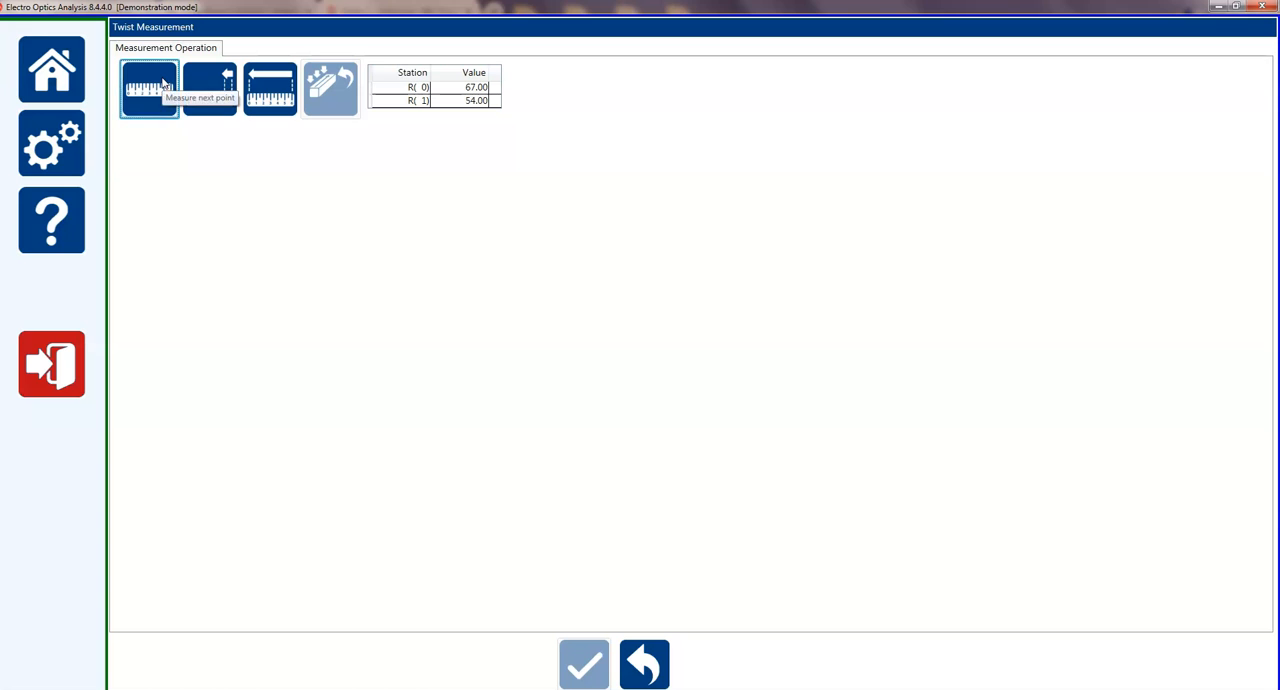
left_click(164, 84)
type("87")
key("Return")
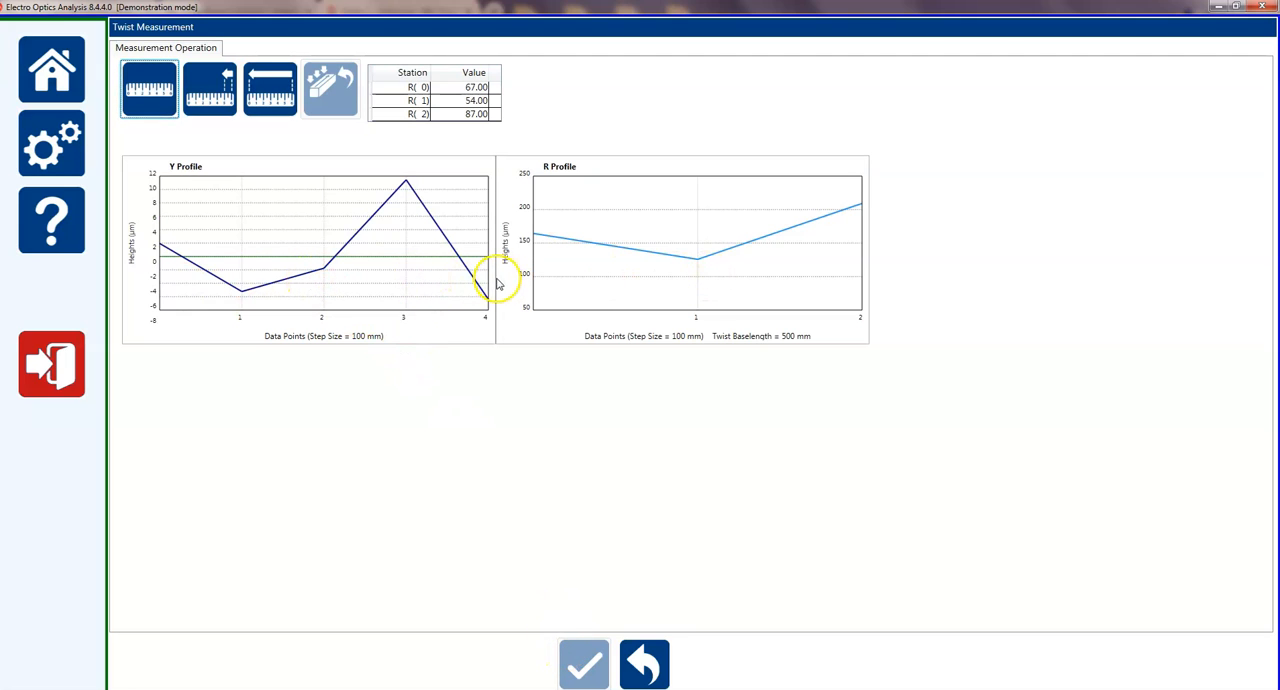
left_click(160, 105)
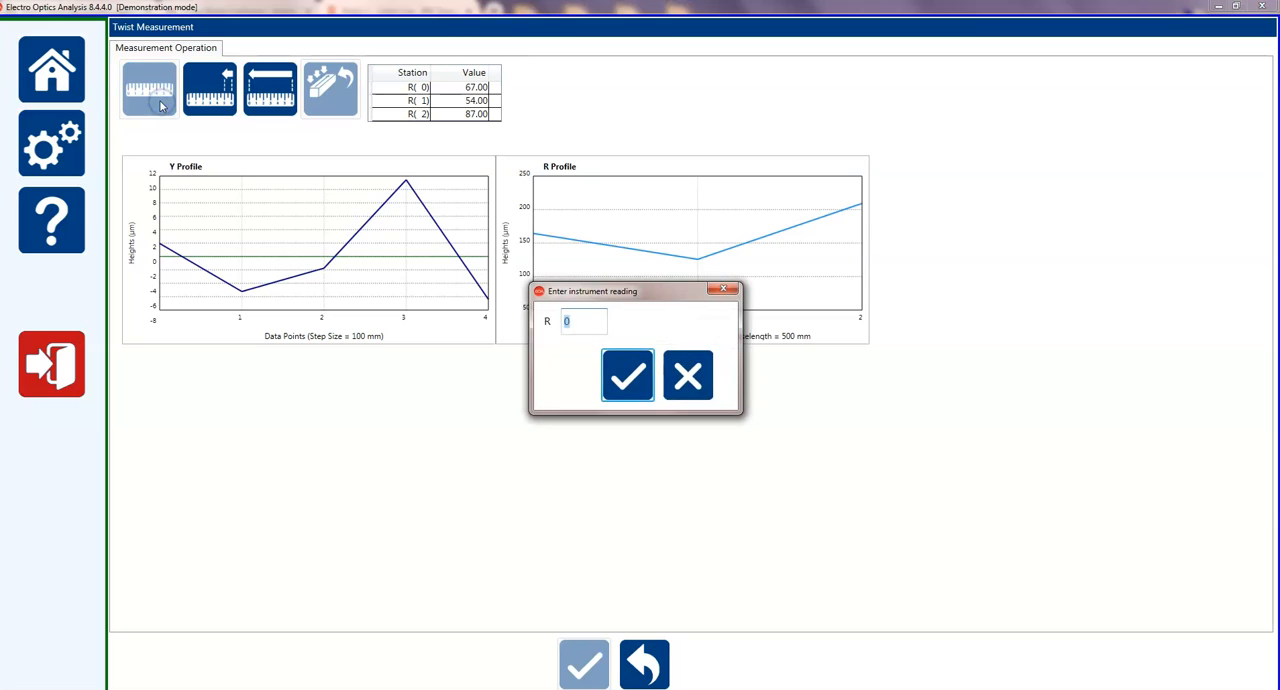
left_click(131, 91)
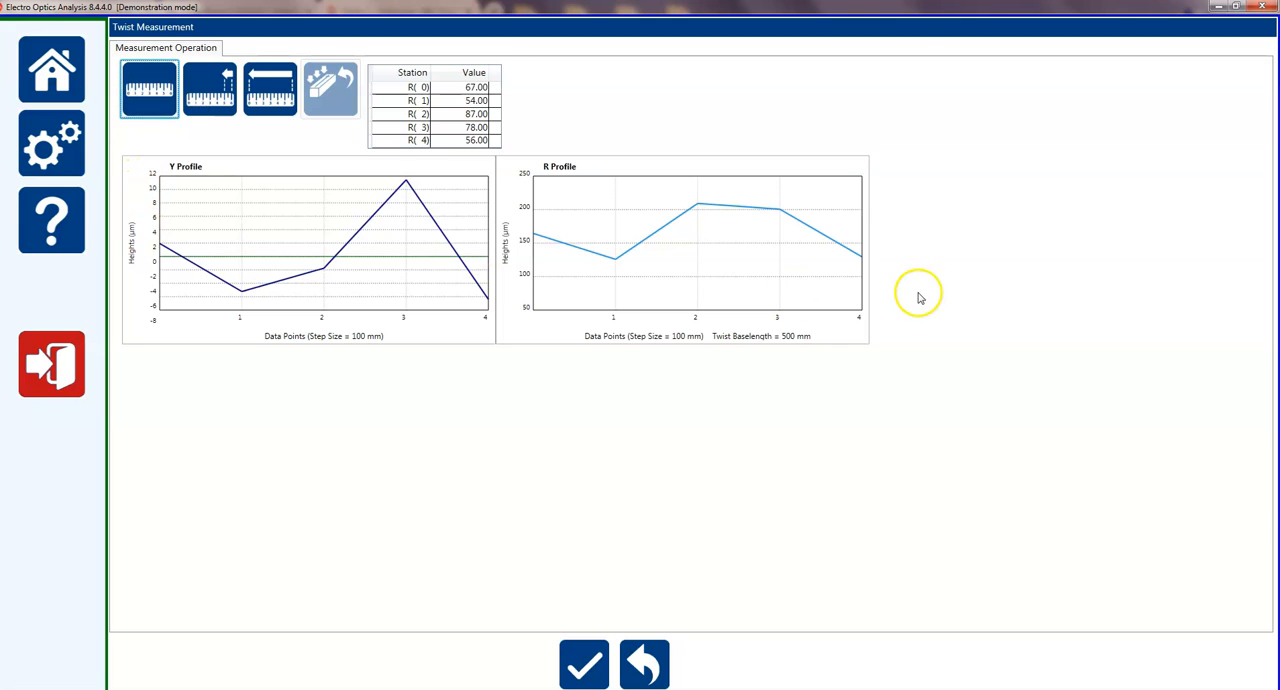
Generate the twist results and review the ribbon chart, profile chart and results table.
left_click(585, 665)
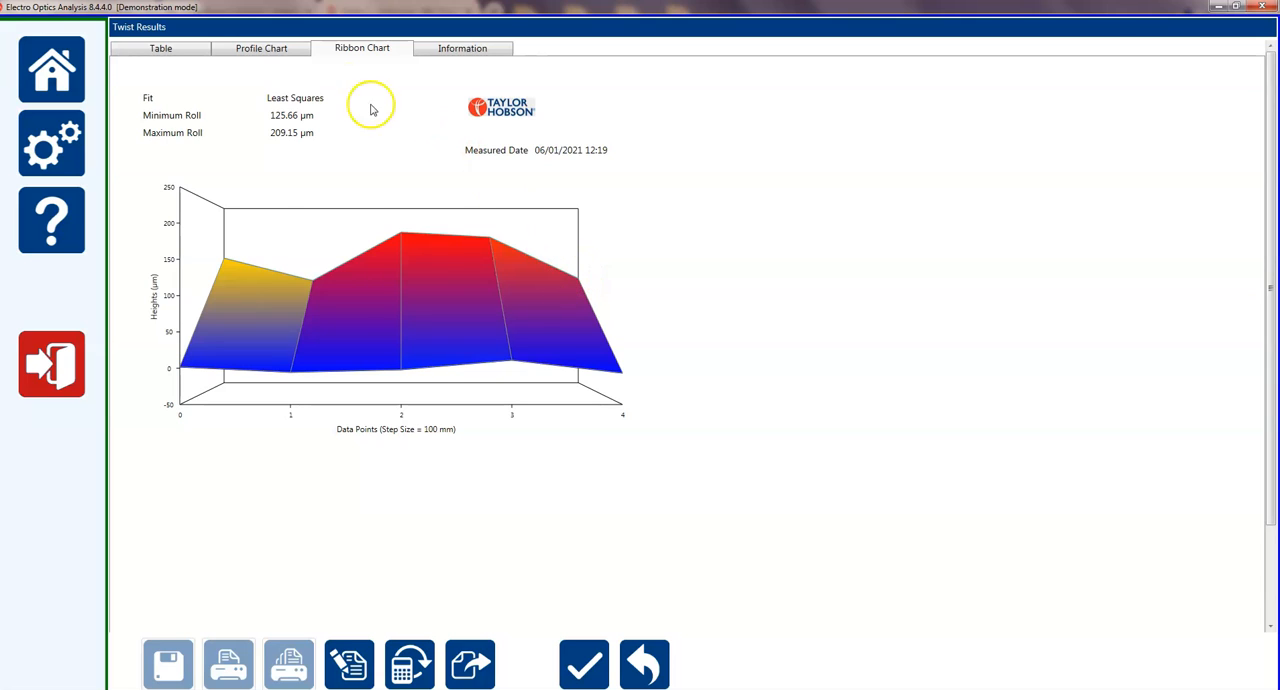
left_click(268, 54)
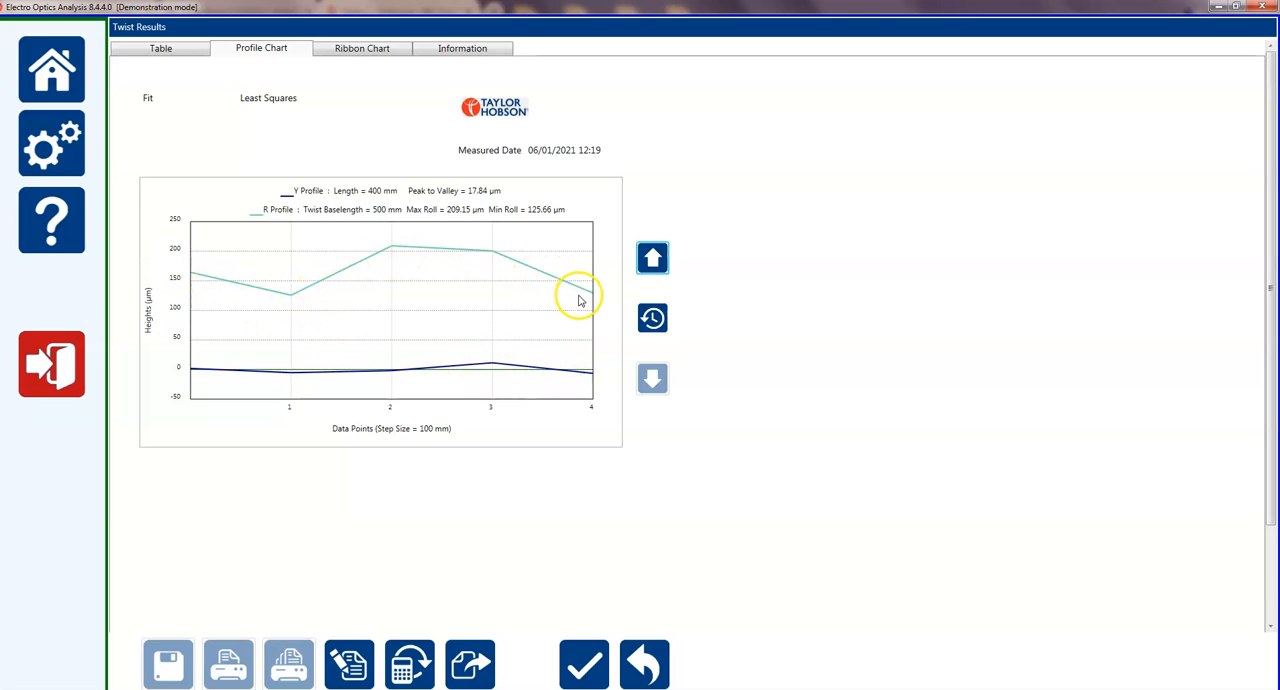
left_click(161, 50)
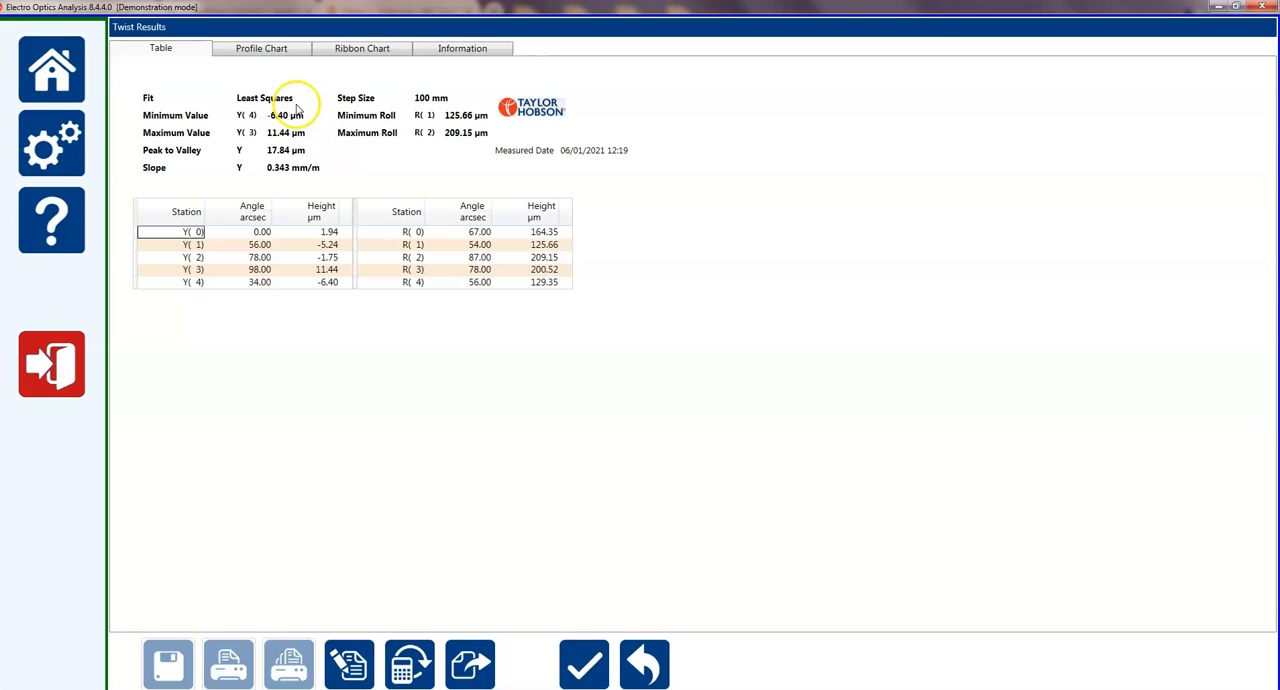
Discard the current measurements to return to the twist configuration, and enable Simultaneous Twist.
left_click(644, 664)
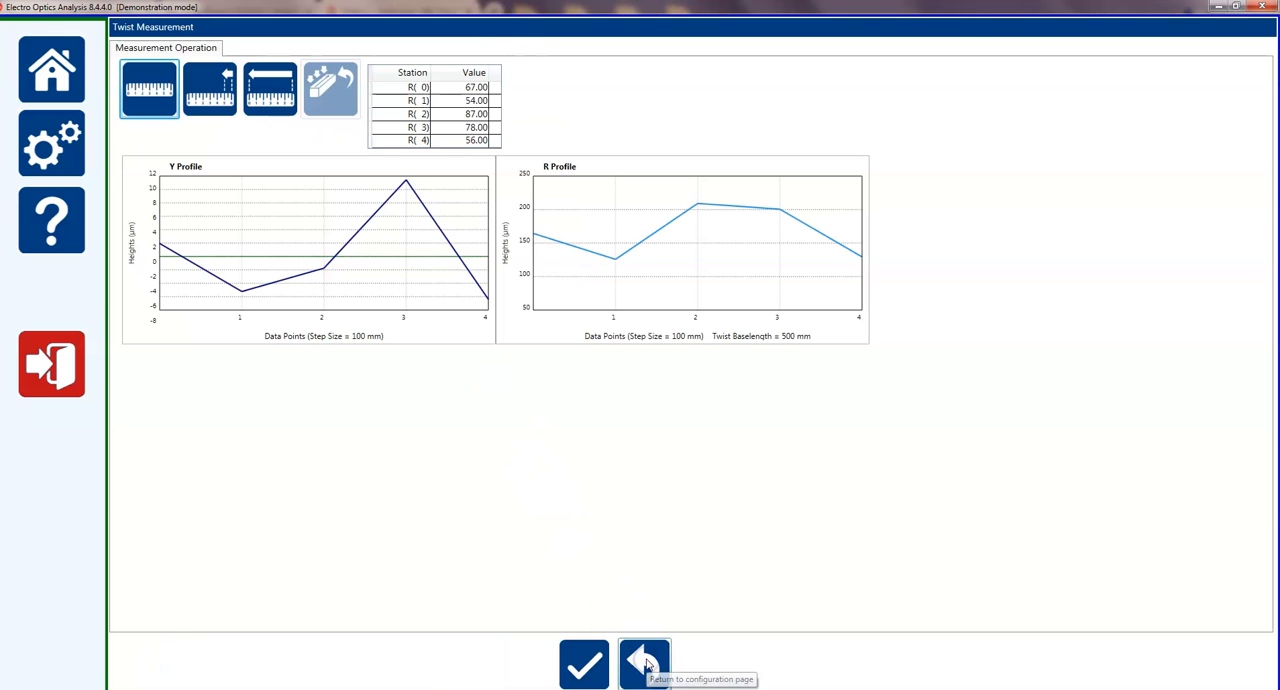
left_click(647, 664)
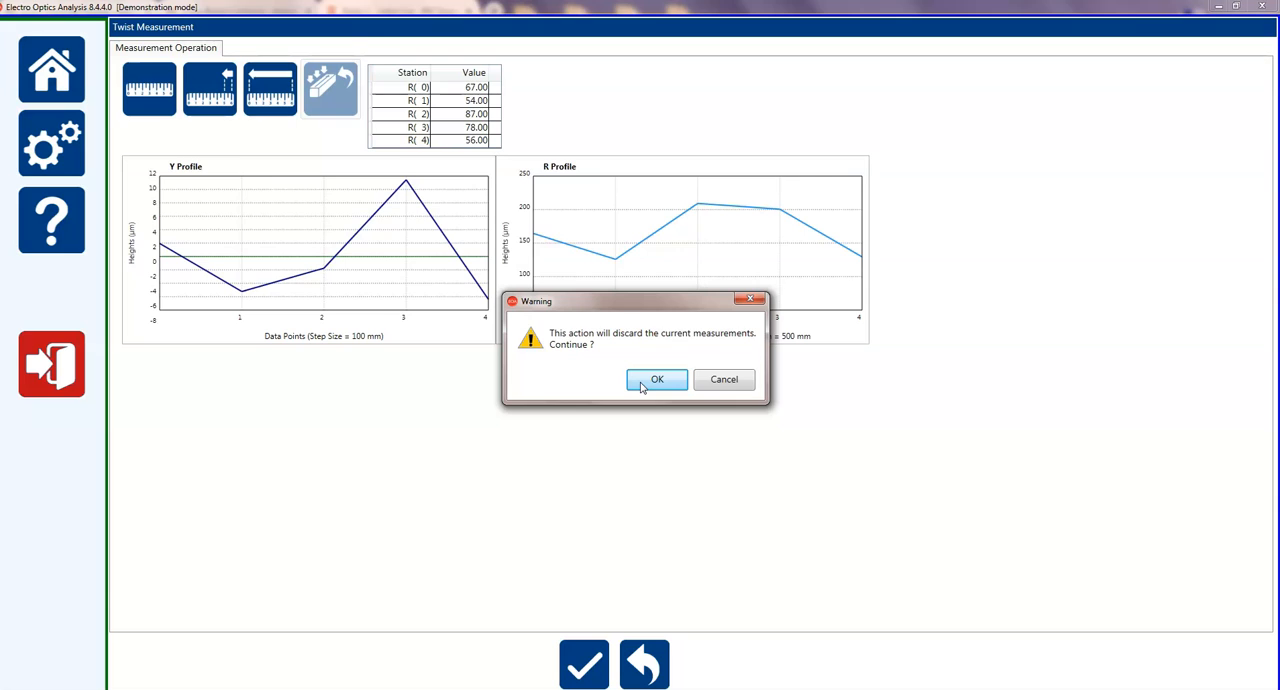
left_click(656, 380)
left_click(665, 248)
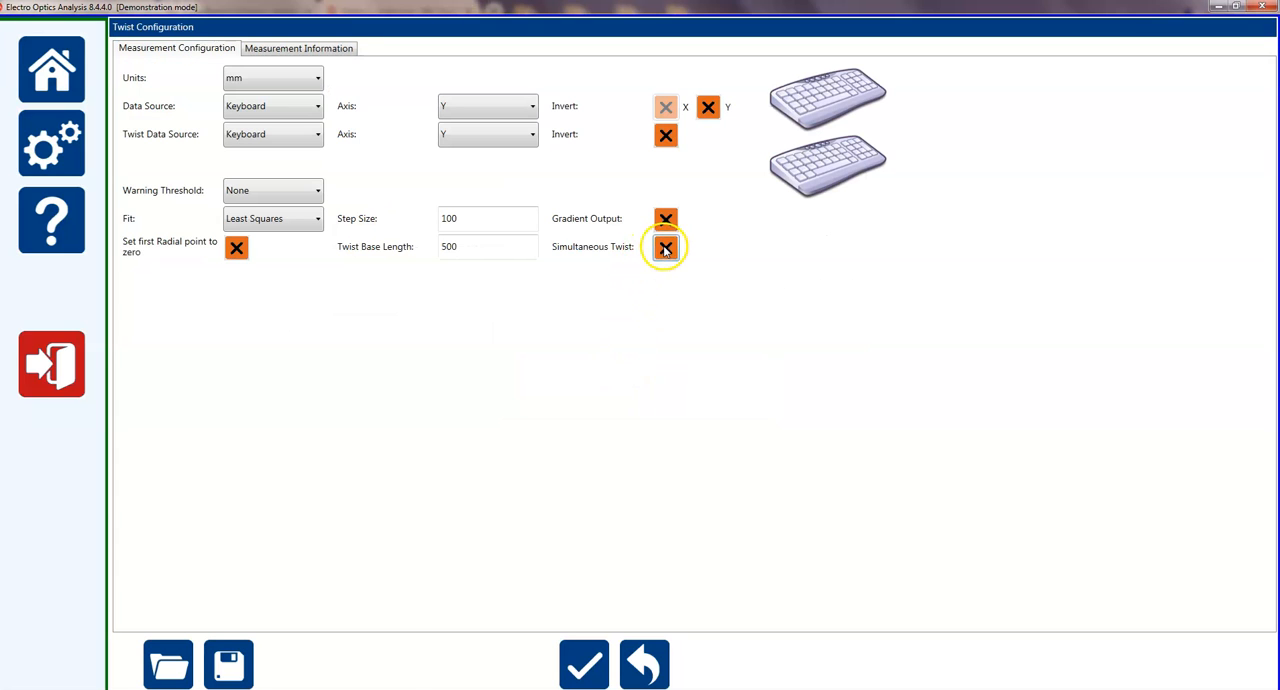
left_click(637, 299)
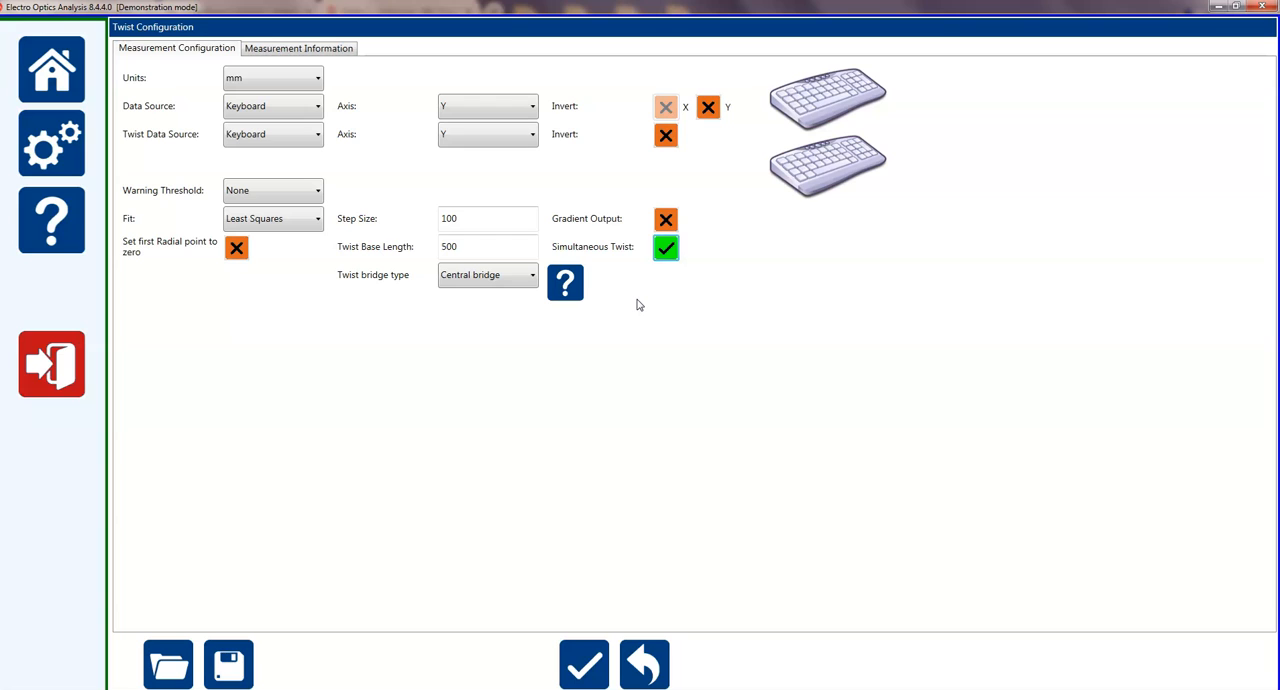
Examine the enlarged help diagrams of the bridge designs for simultaneous twist measurement, and close the help.
left_click(564, 284)
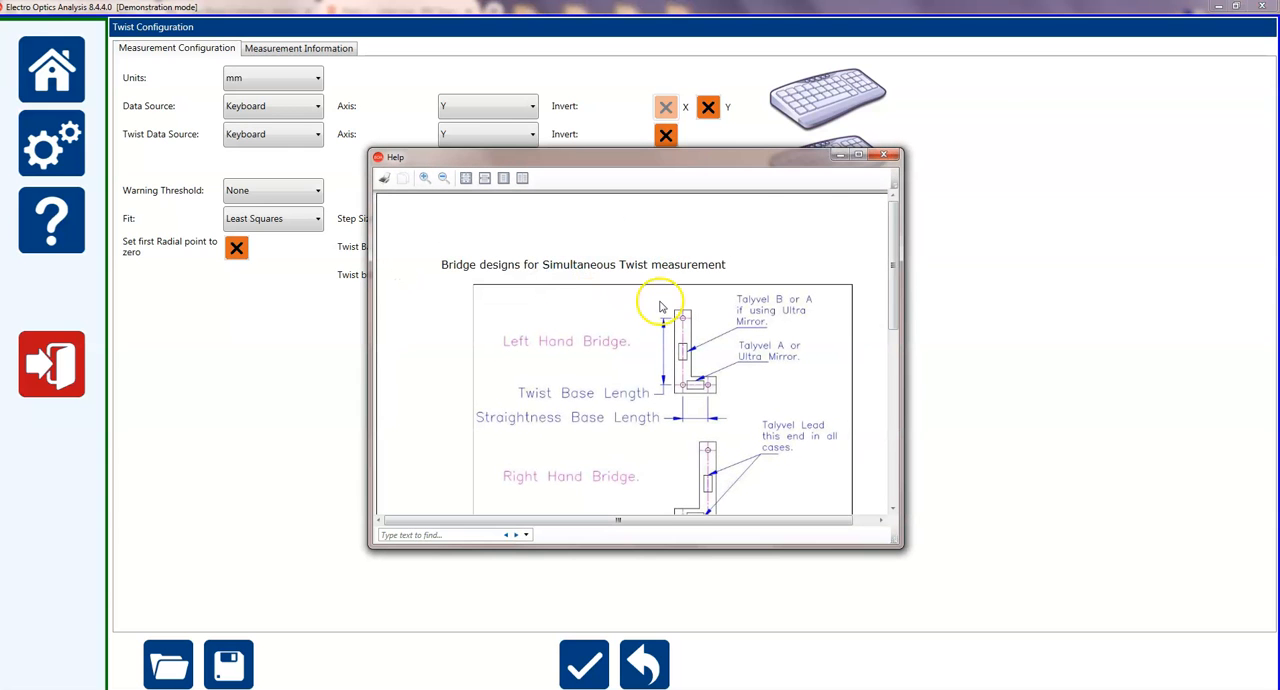
left_click(858, 157)
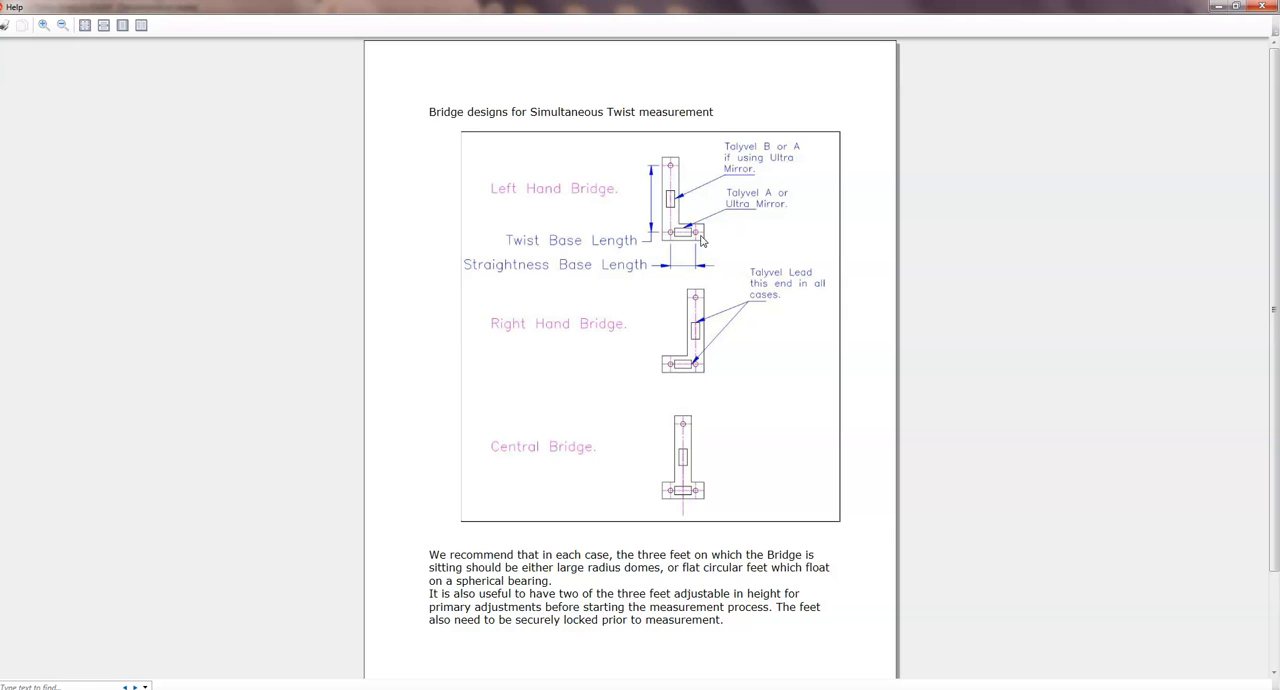
left_click(1258, 9)
Choose Central bridge as the twist bridge type and accept the configuration to start the simultaneous measurement.
left_click(532, 275)
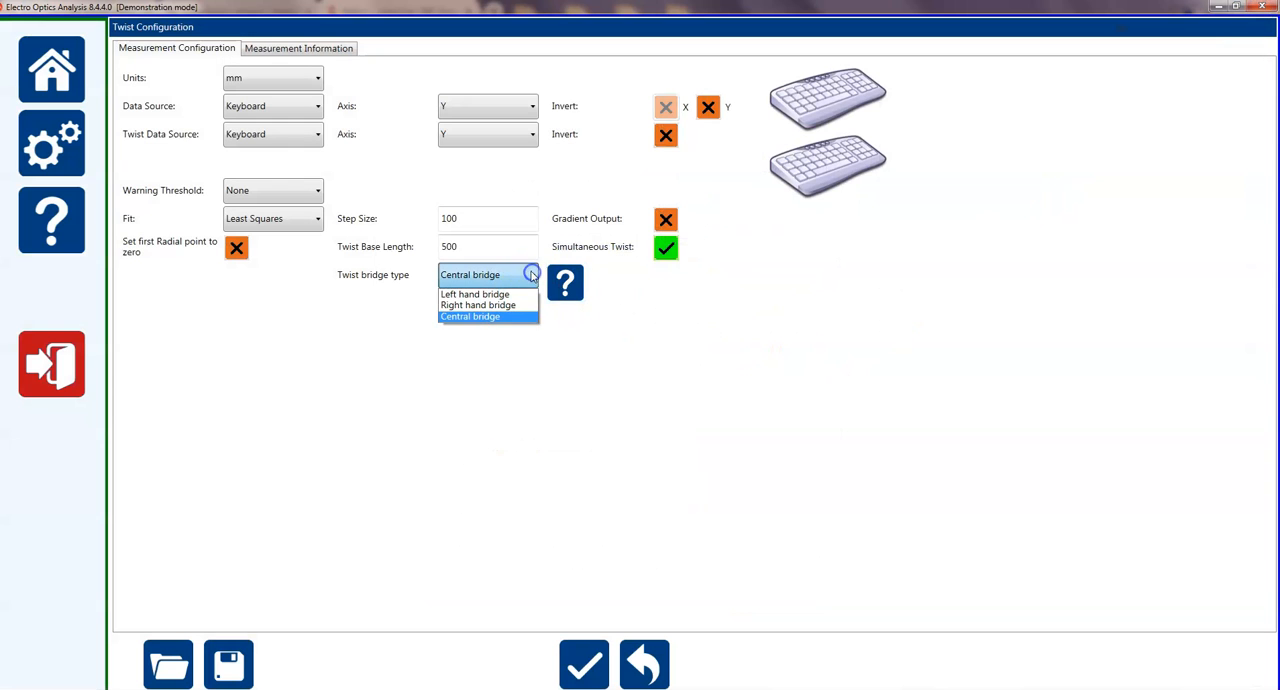
left_click(490, 318)
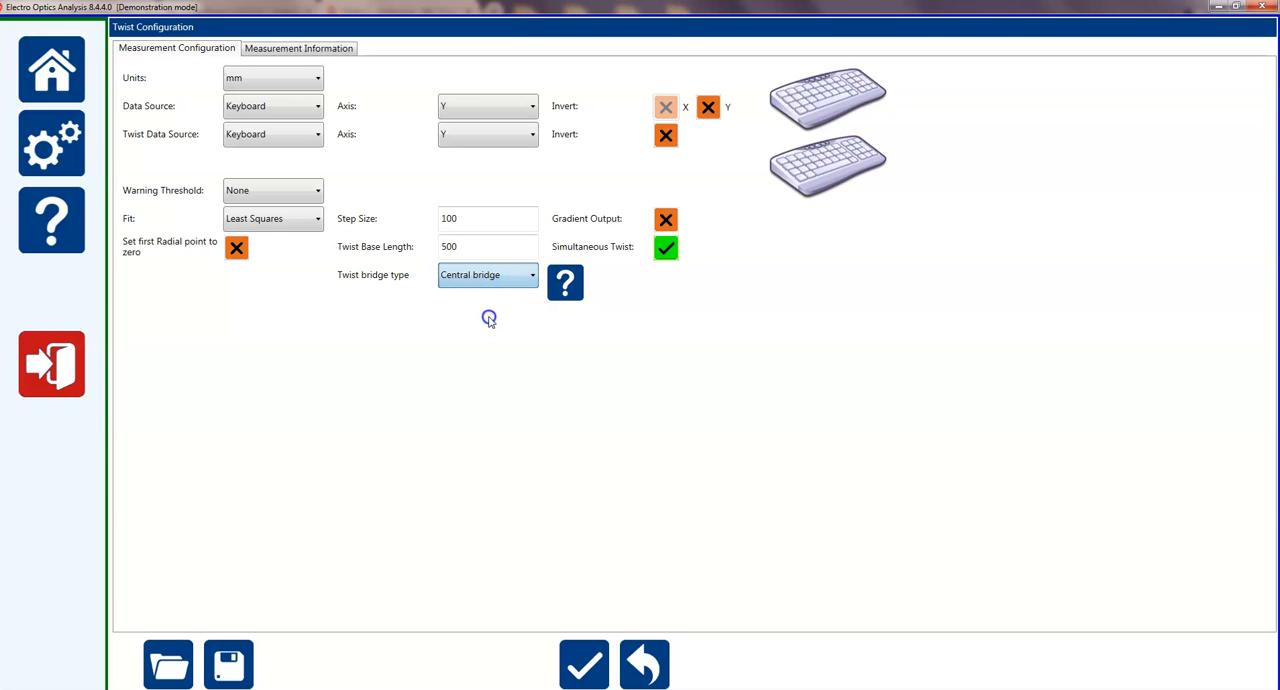
left_click(586, 665)
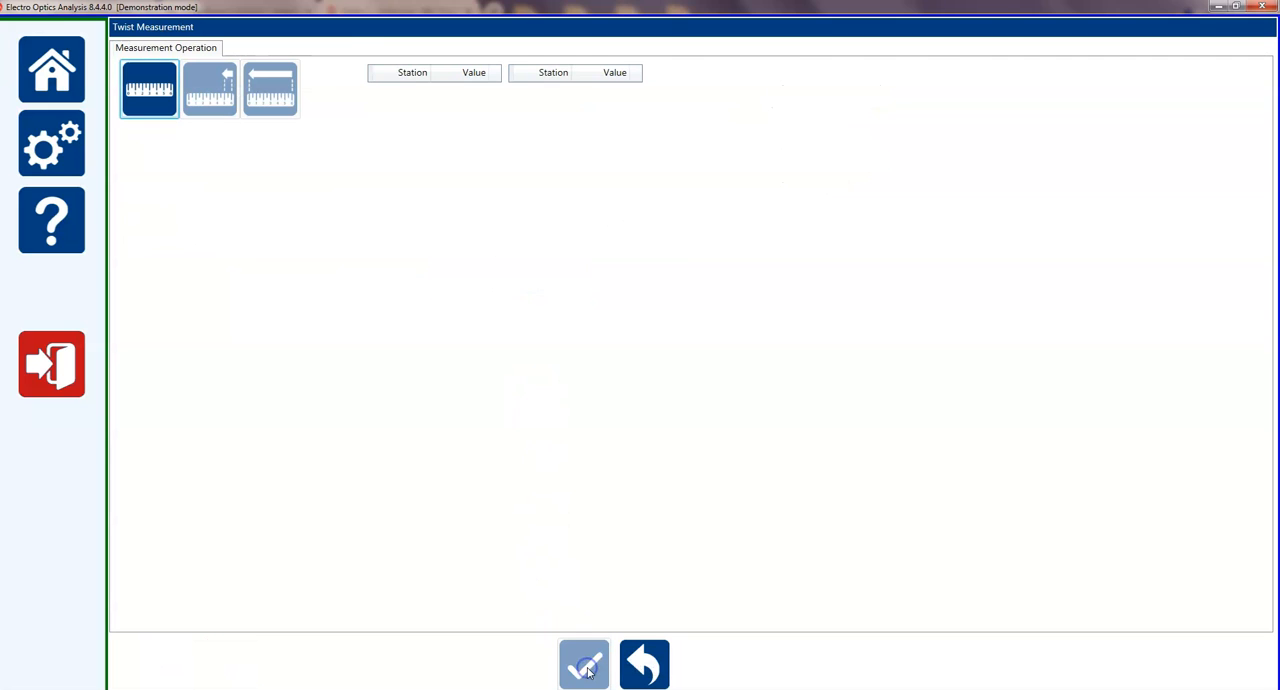
Record the first two paired readings: Y 67 with R 56, and Y 45 with R 89.
left_click(150, 90)
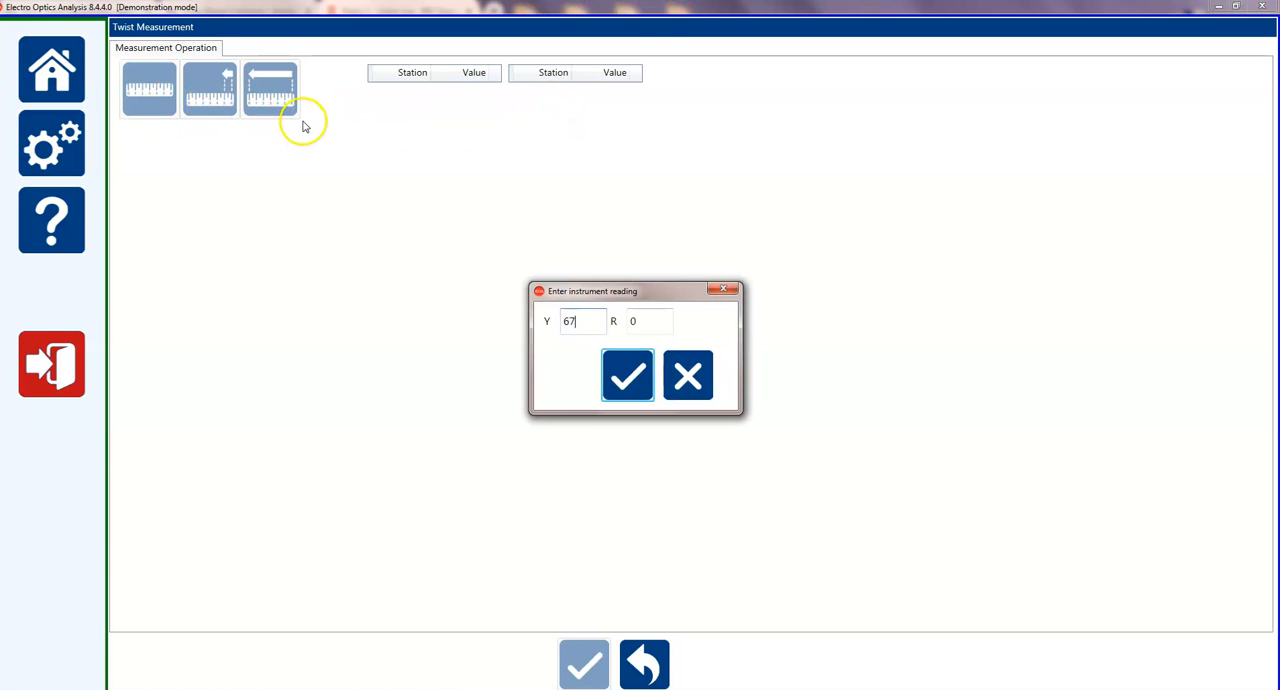
double_click(628, 318)
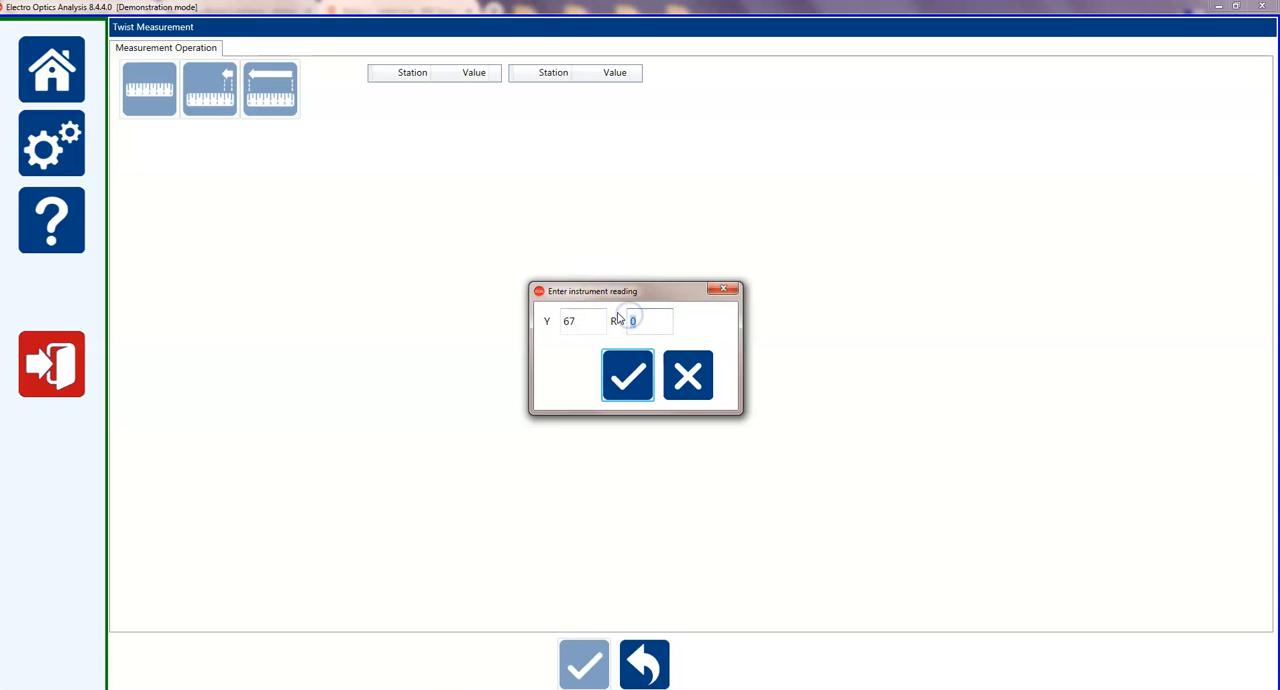
type("56")
key("Return")
left_click(150, 88)
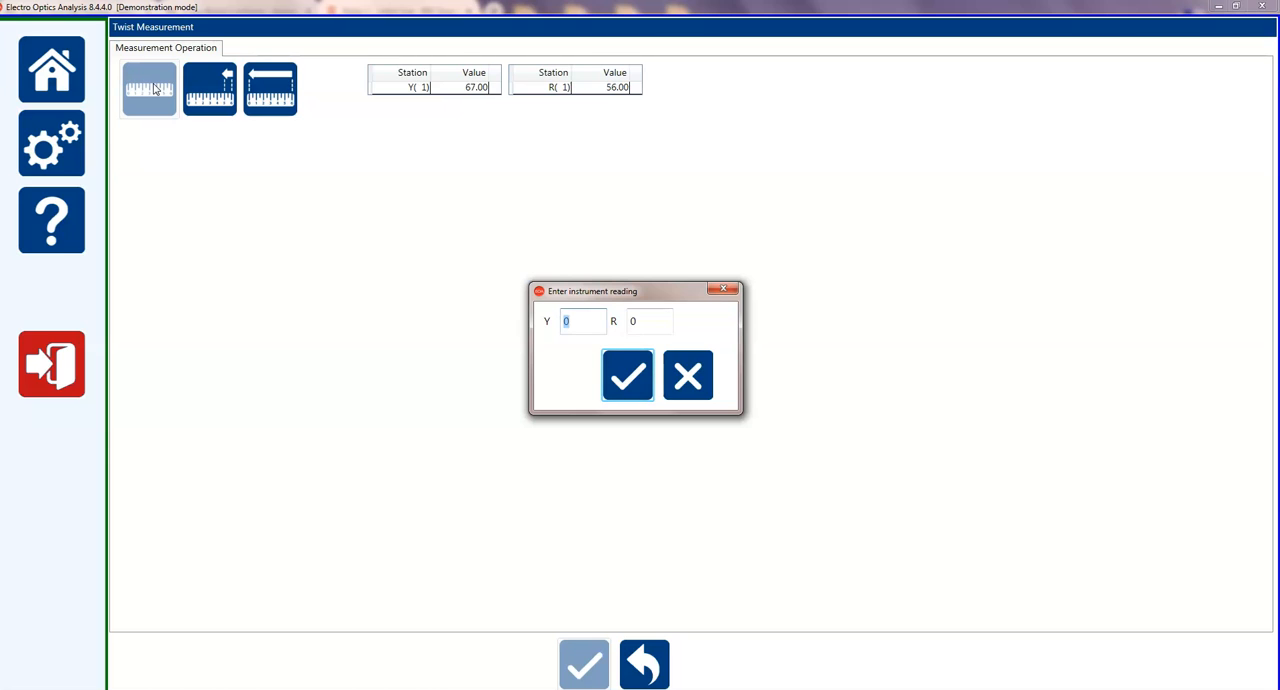
type("45")
left_click(648, 318)
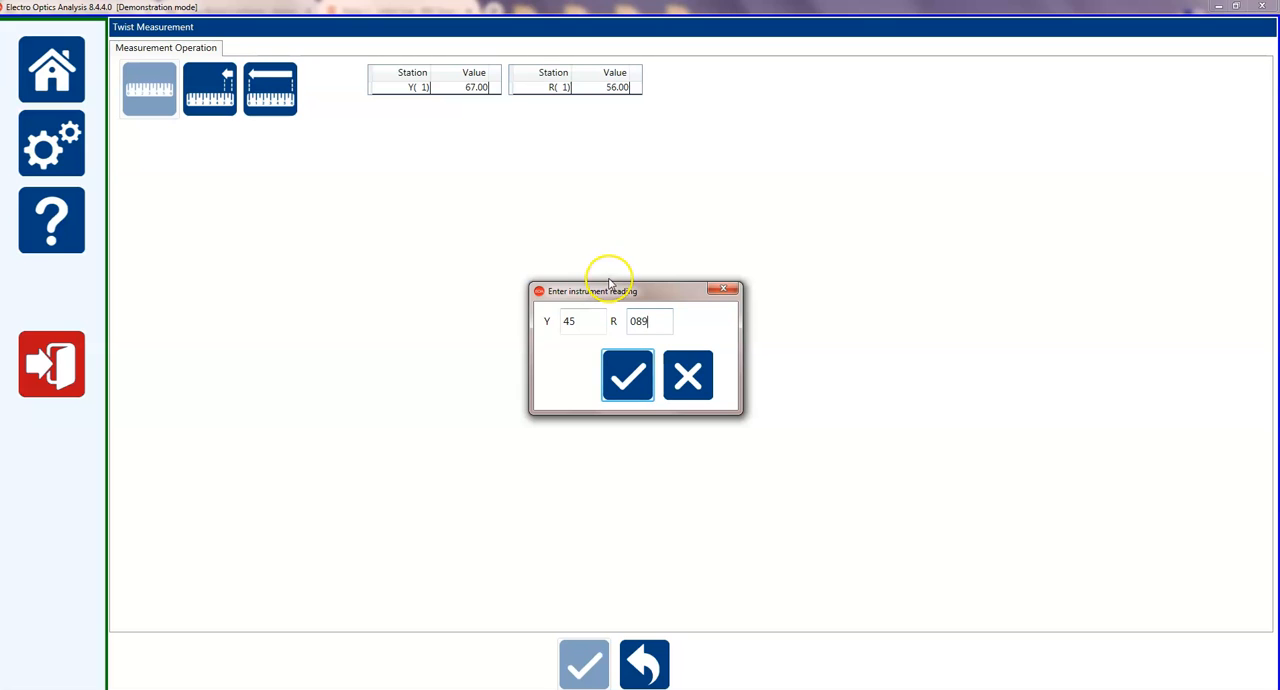
left_click(608, 389)
Record the third and fourth paired readings, Y 23 with R 56 and Y 23 with R 0, and generate the twist results.
left_click(165, 104)
type("2")
left_click(647, 318)
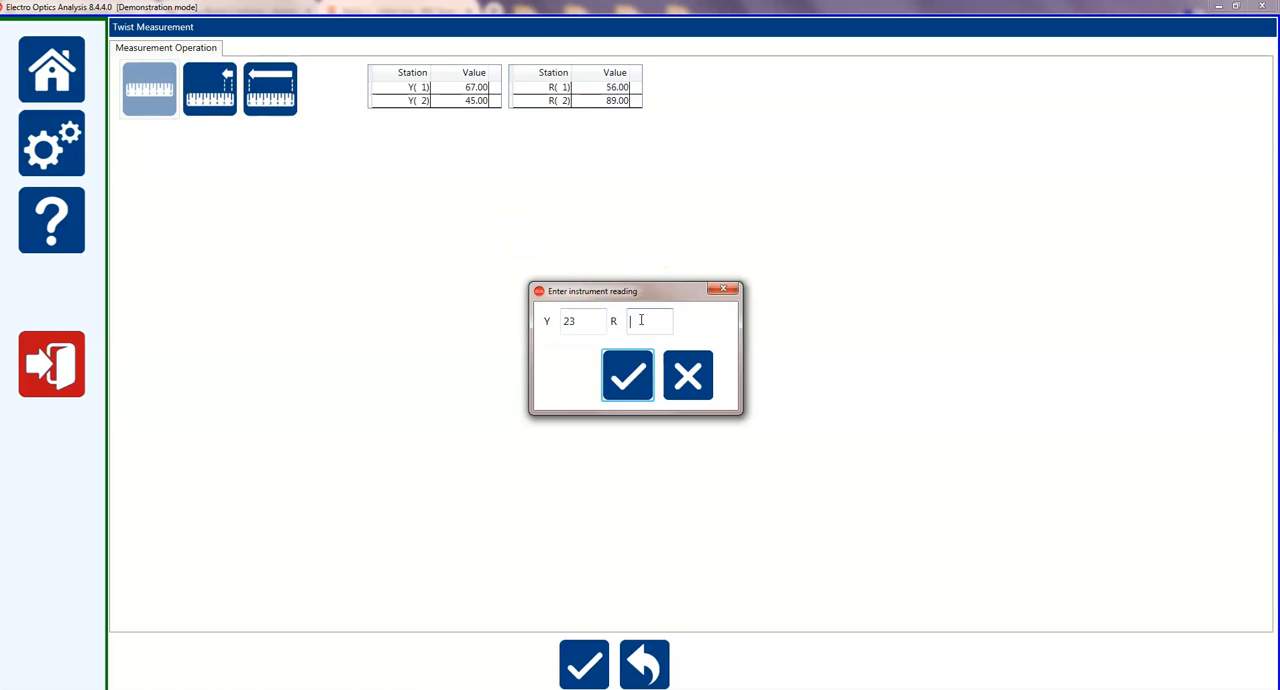
key("Return")
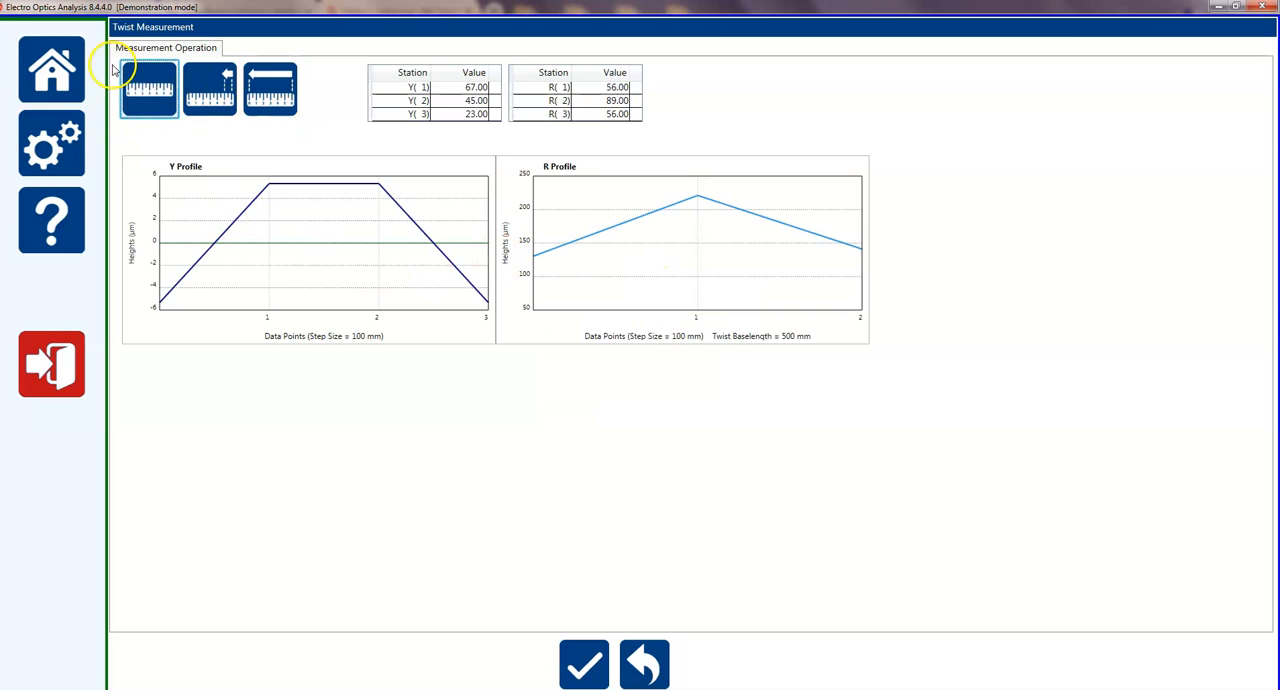
left_click(145, 86)
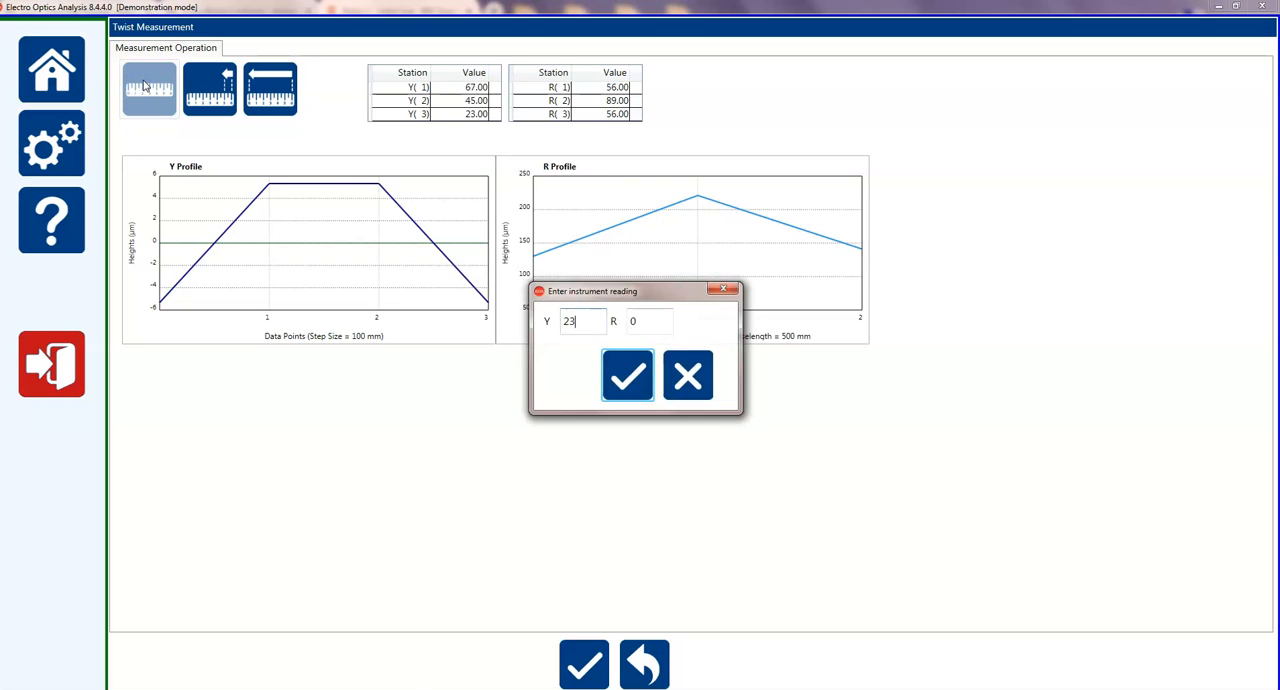
key("Return")
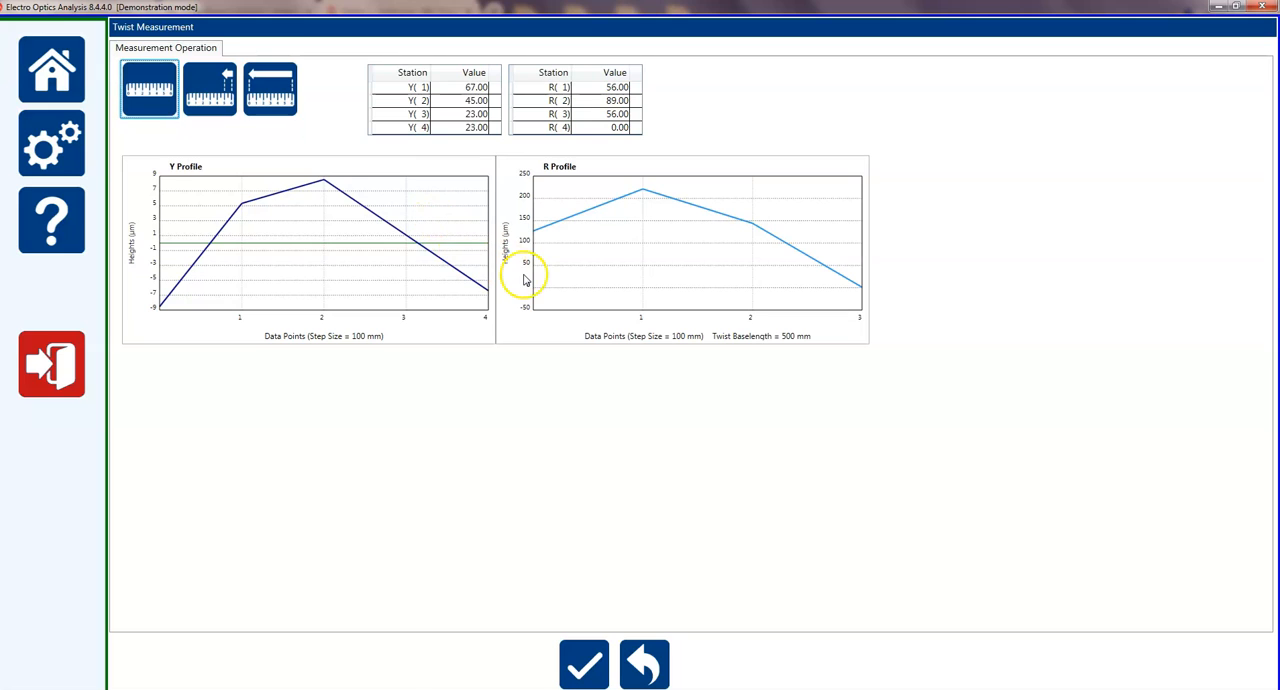
left_click(598, 677)
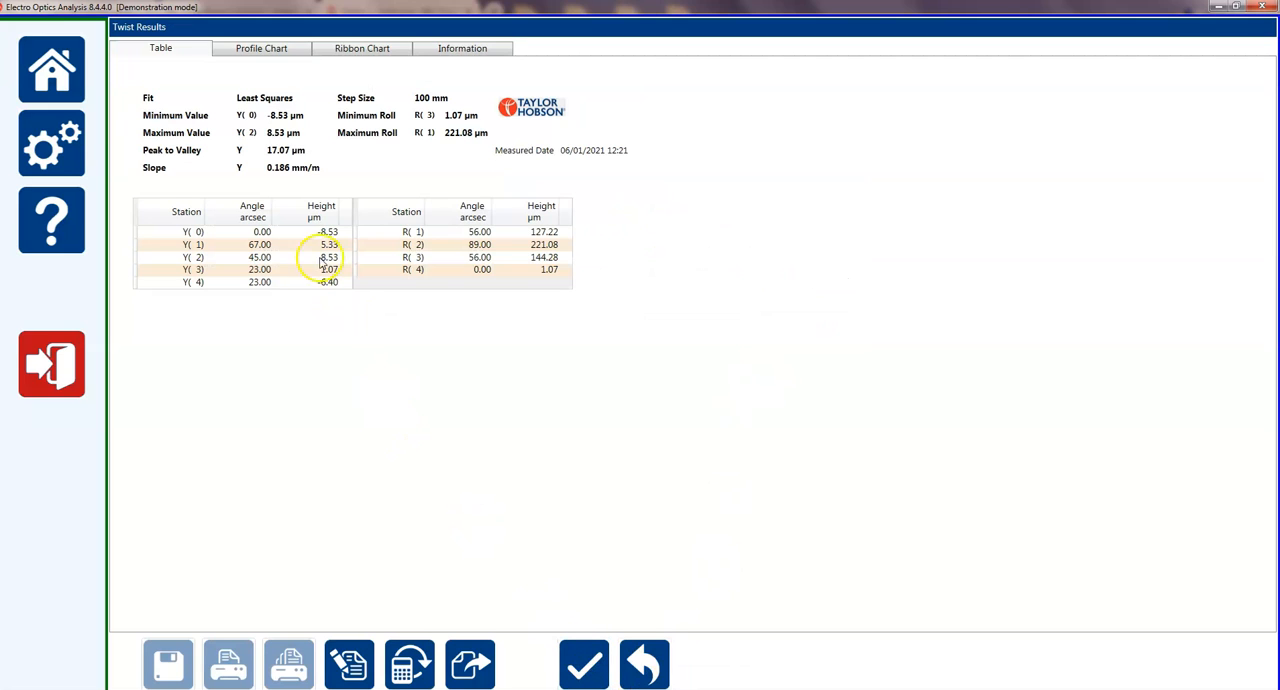
View the twist results as a profile chart and a ribbon chart, and back out of the measurement to the home screen.
left_click(272, 53)
left_click(380, 50)
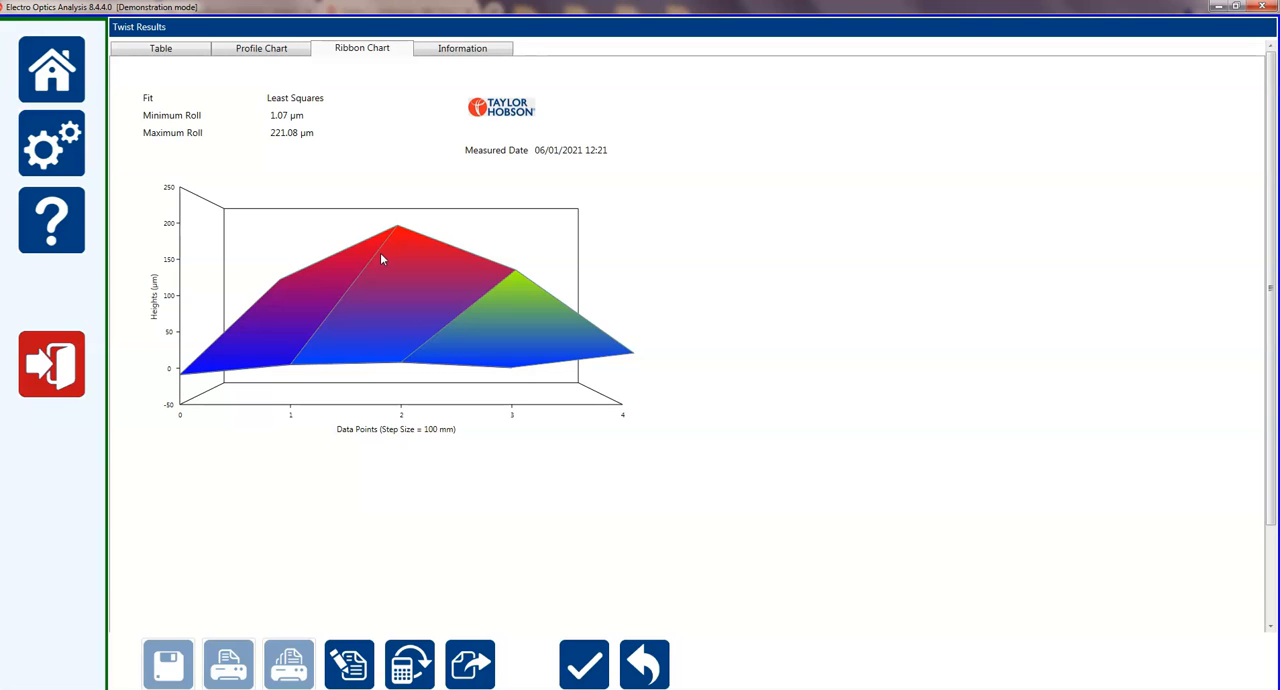
left_click(644, 660)
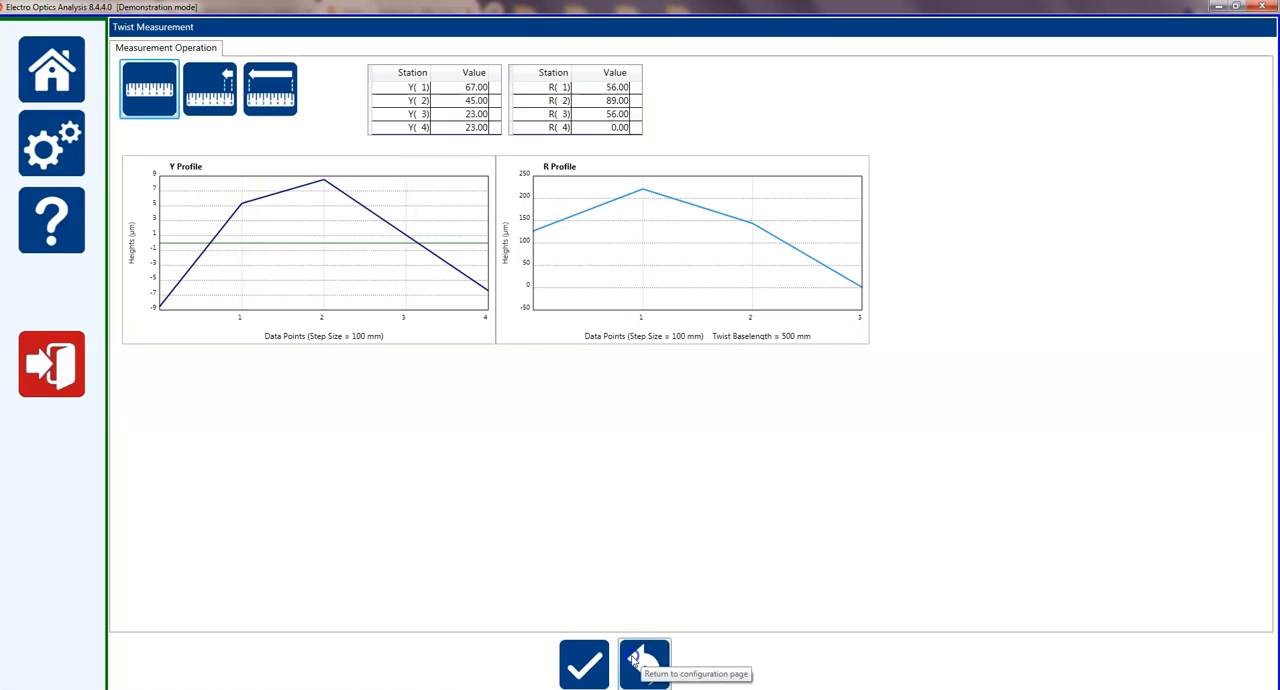
left_click(644, 660)
left_click(656, 382)
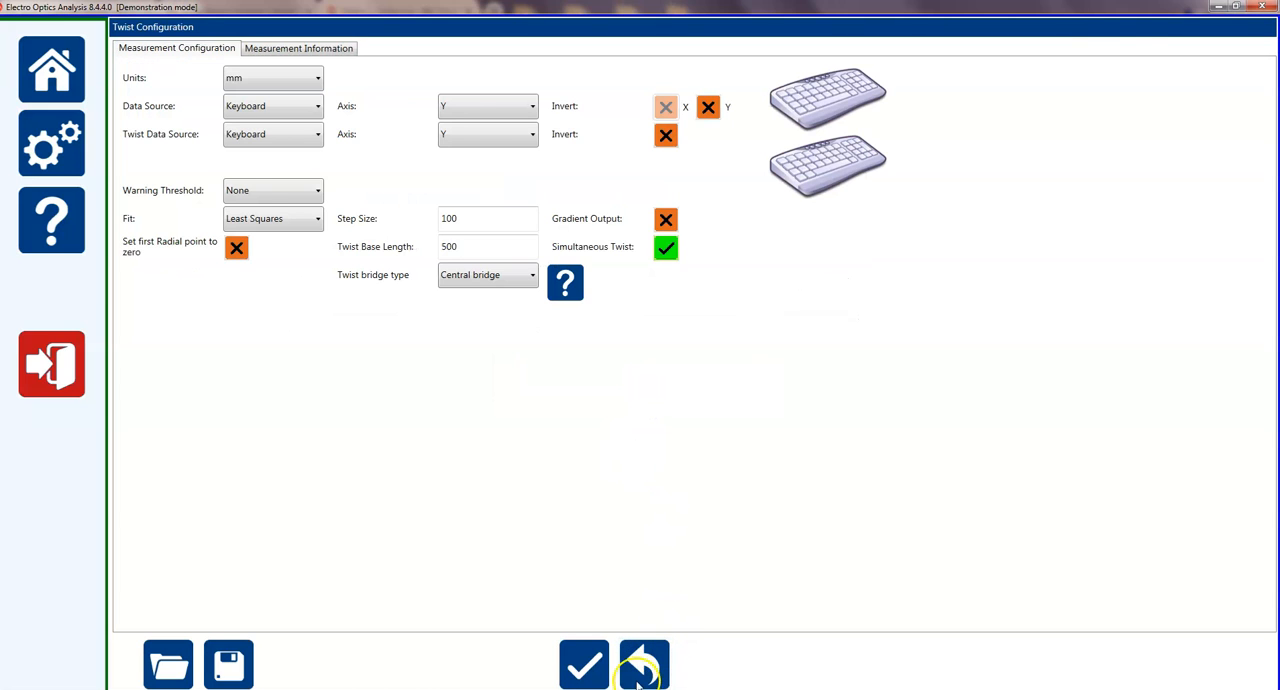
left_click(642, 668)
Open the saved results file demo.results from the Twist results folder.
left_click(214, 392)
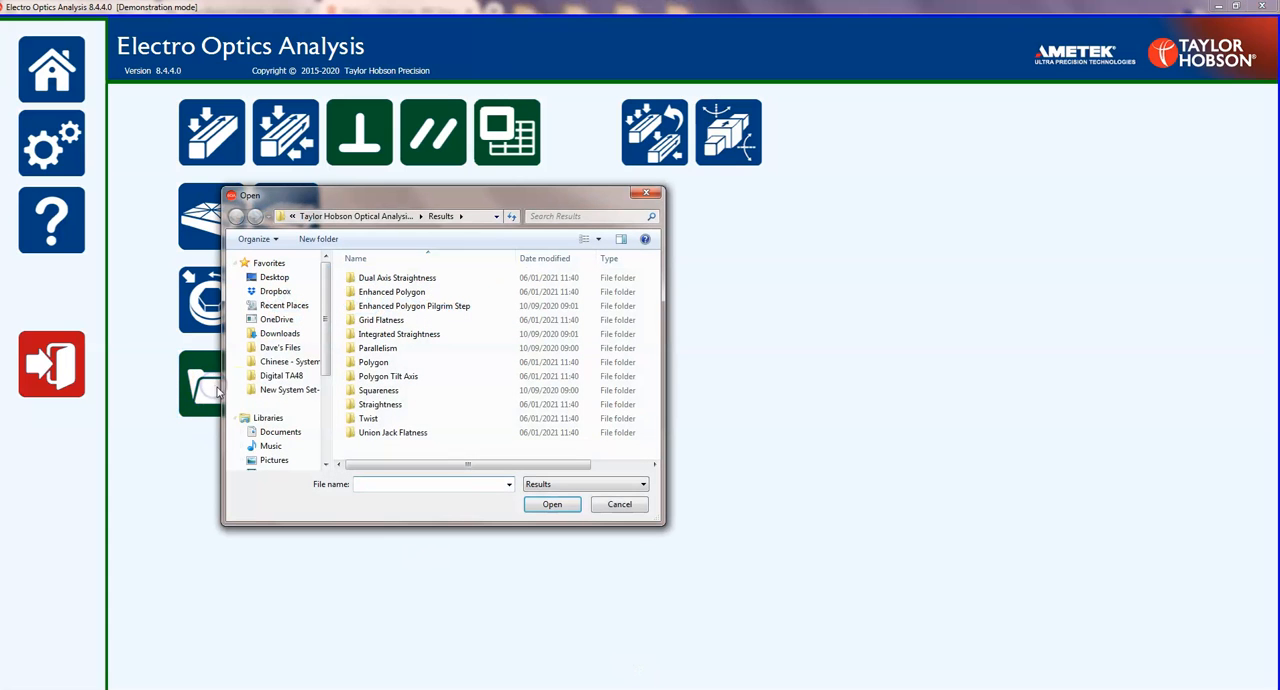
left_click(370, 419)
double_click(374, 419)
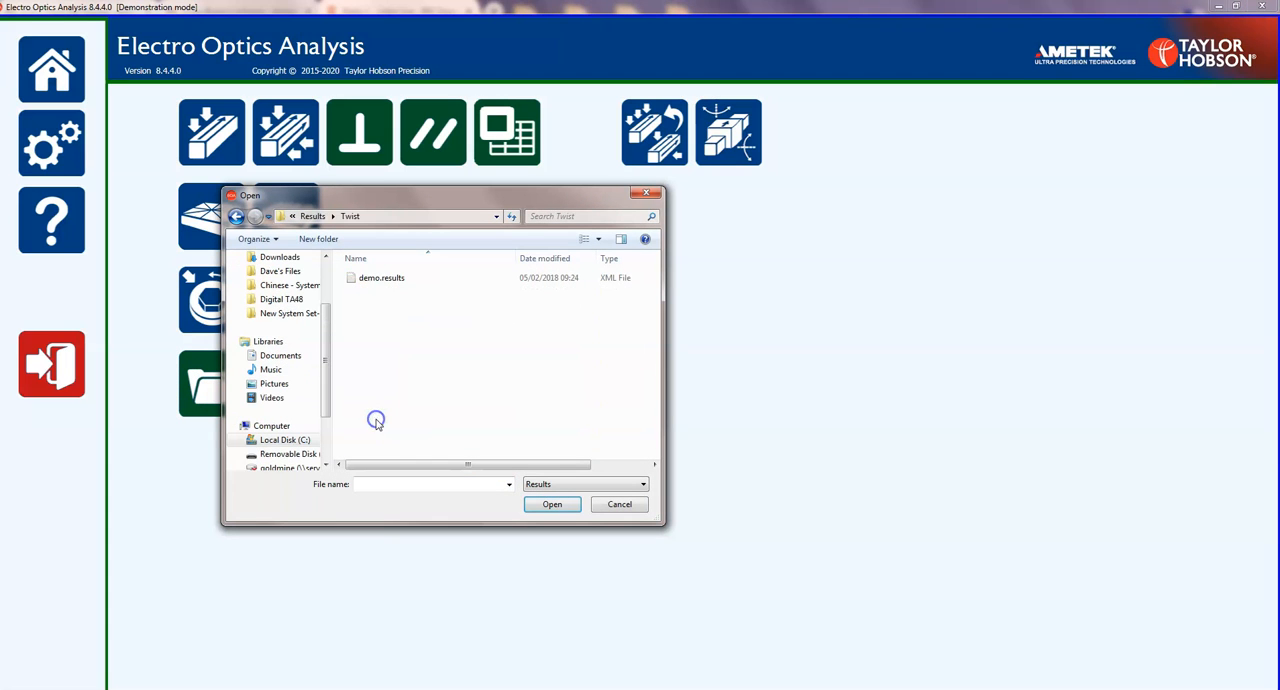
left_click(375, 284)
left_click(552, 506)
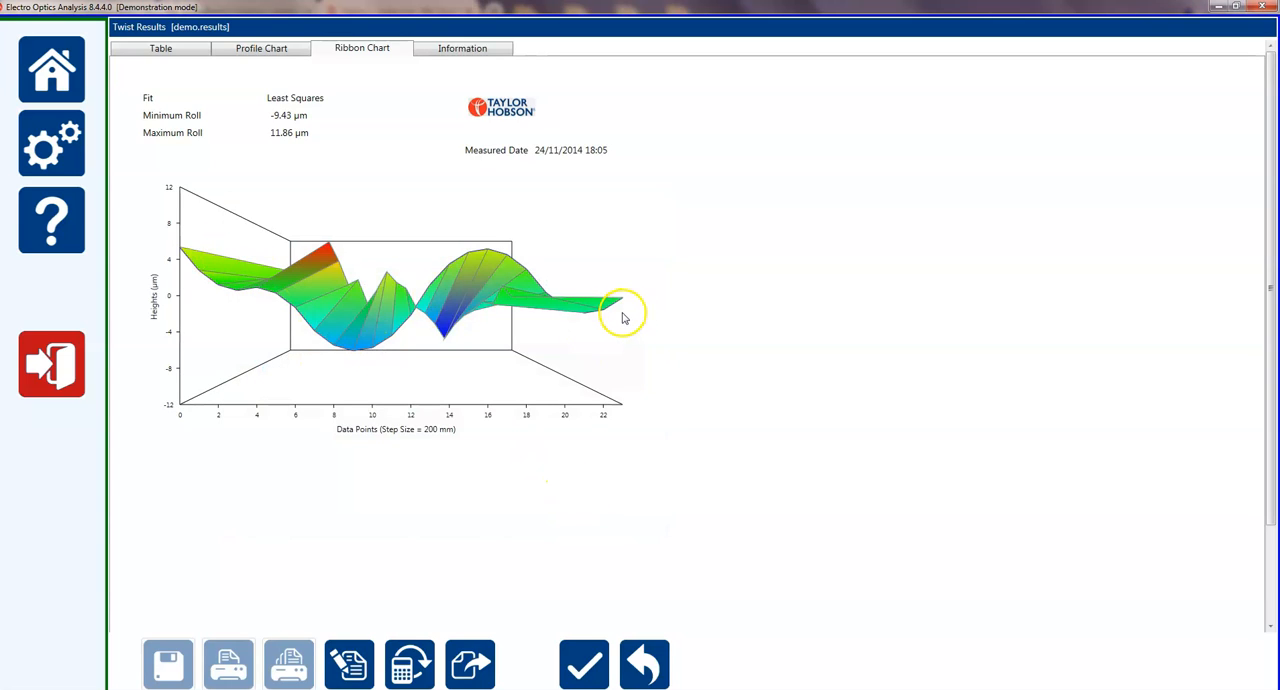
Examine the profile chart and the station table of the demo twist results, and return to the home screen.
left_click(289, 47)
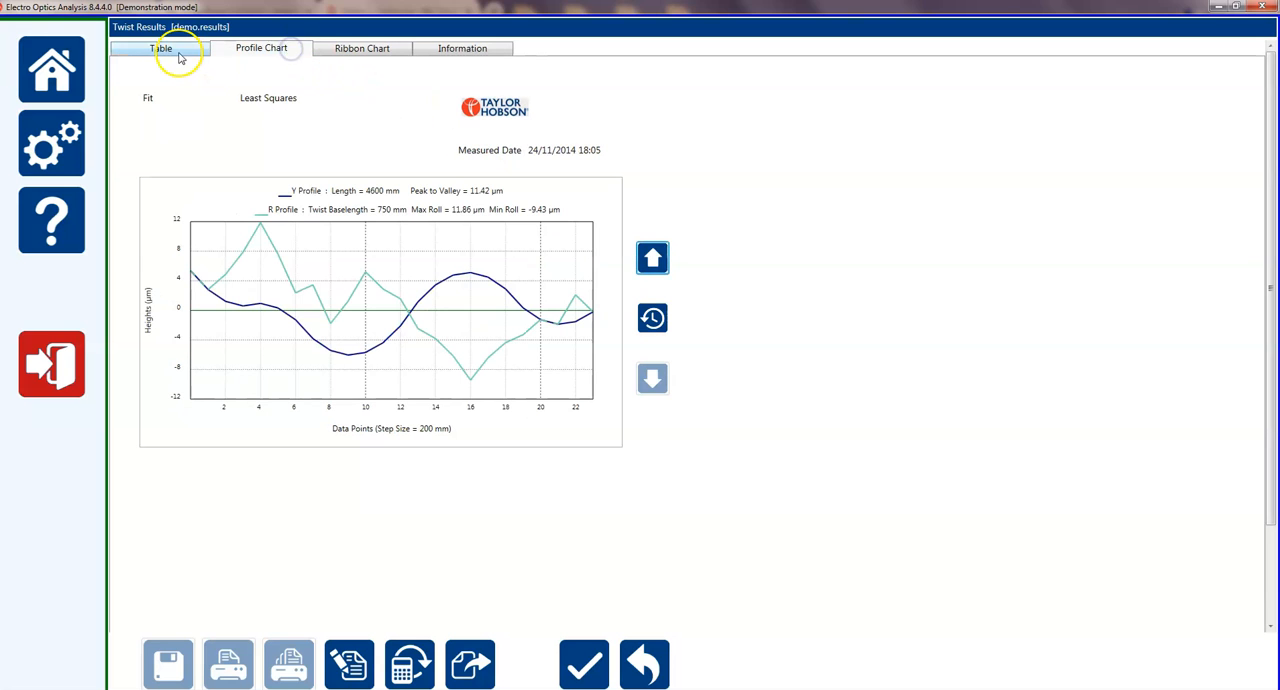
left_click(176, 55)
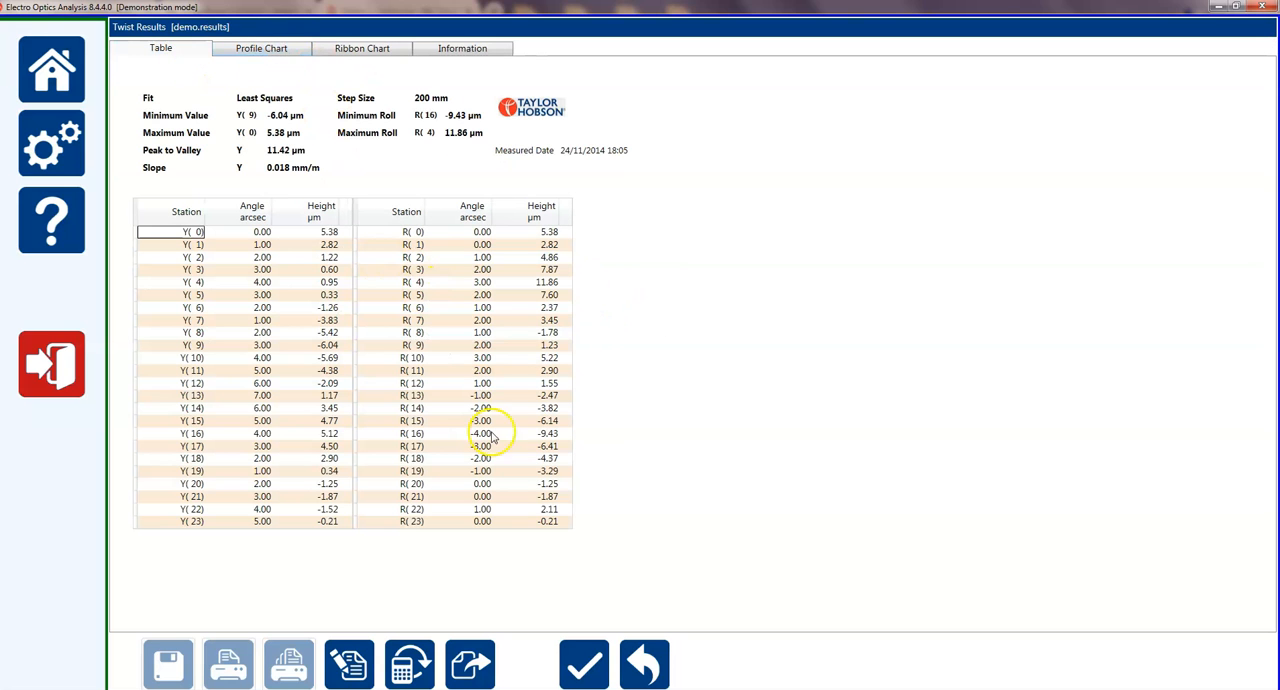
left_click(624, 674)
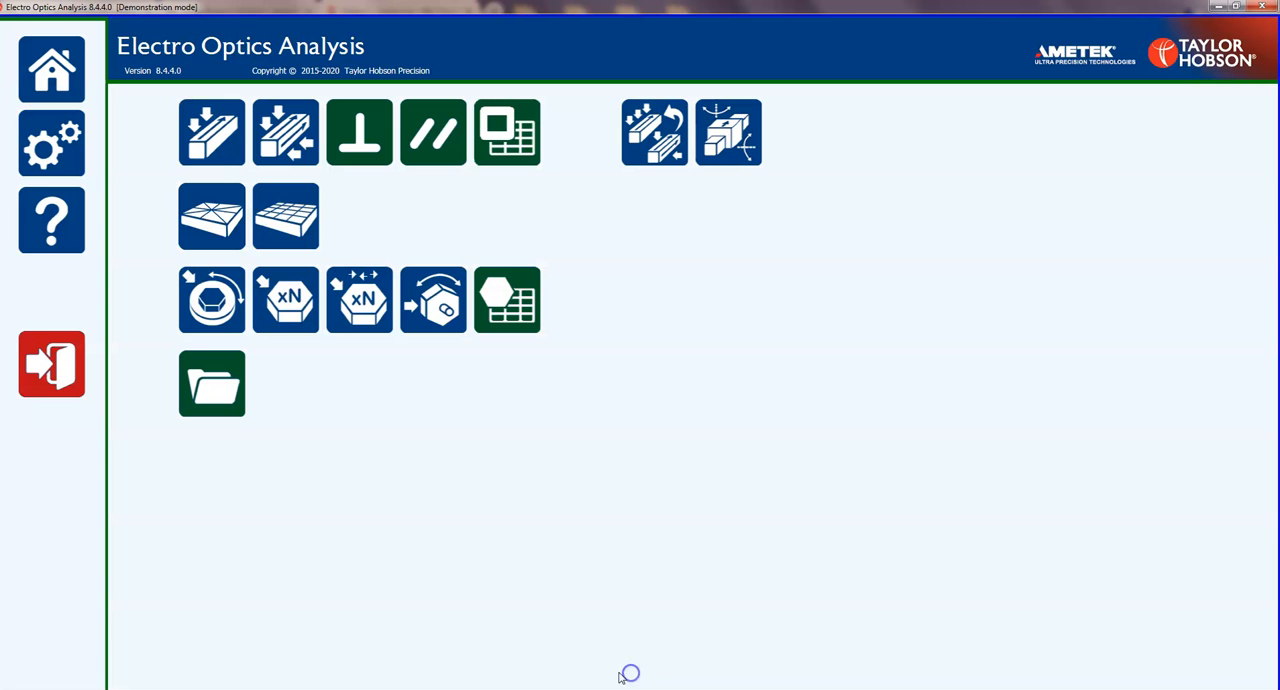